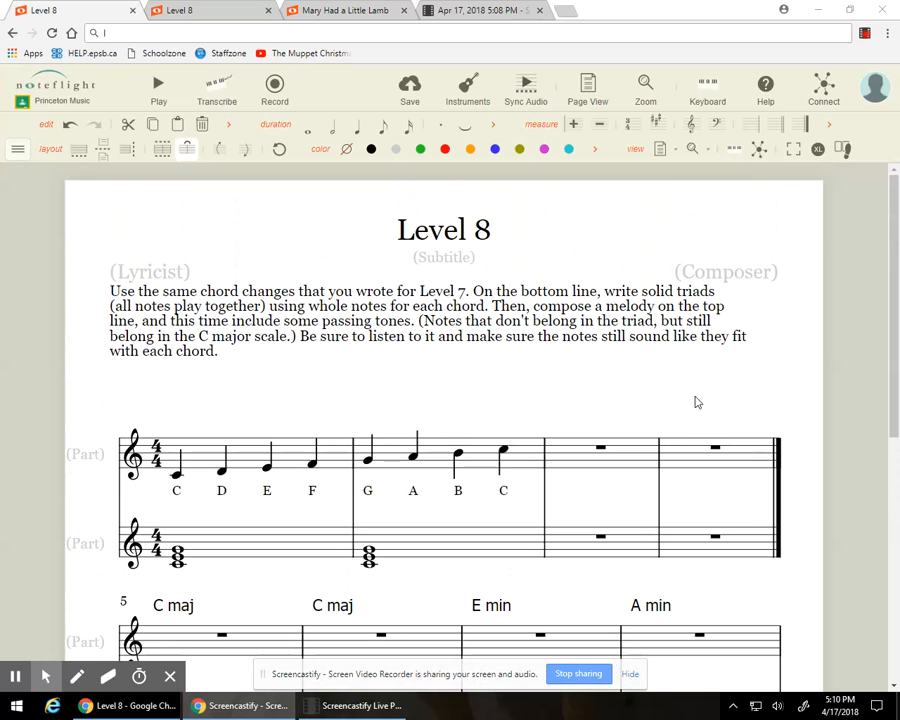
- Review the Level 8 instructions, the C major scale example and the triads written under measures 5 to 12
scroll(527, 322, "down", 1)
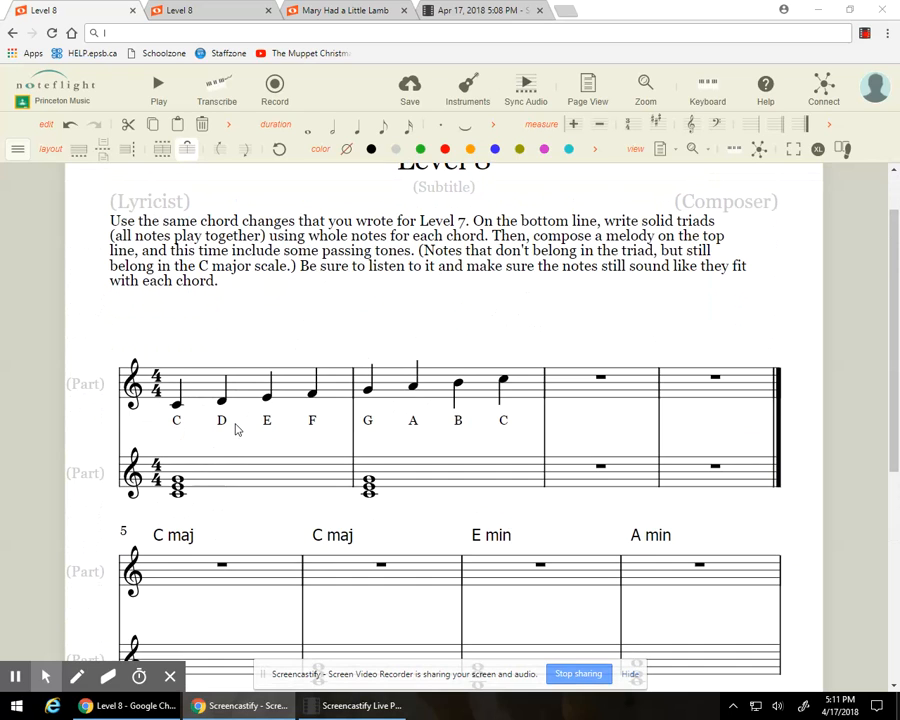
scroll(236, 429, "down", 3)
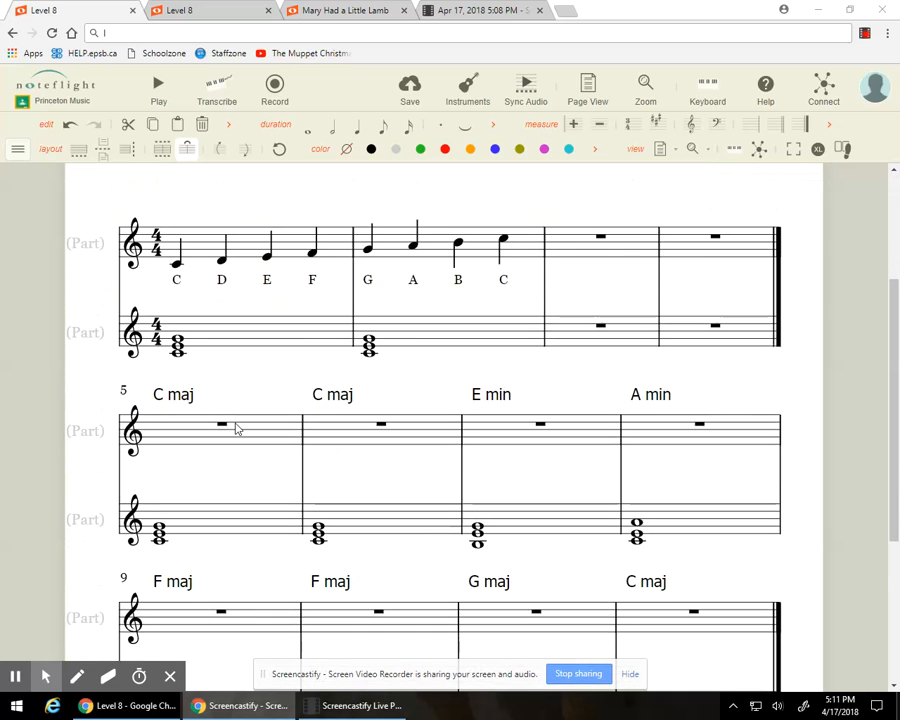
scroll(236, 429, "down", 2)
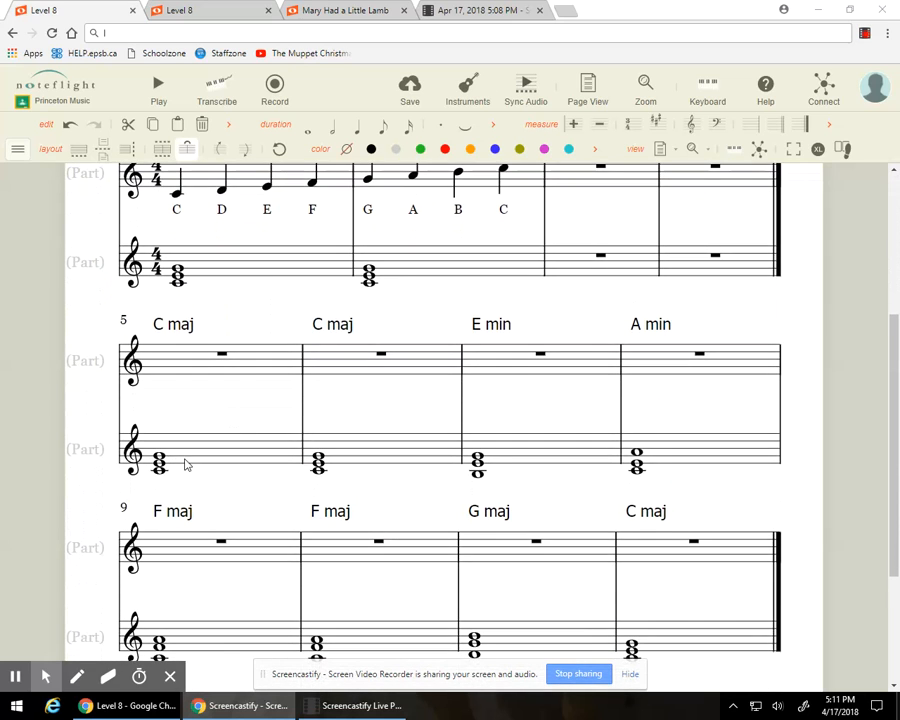
scroll(182, 464, "down", 2)
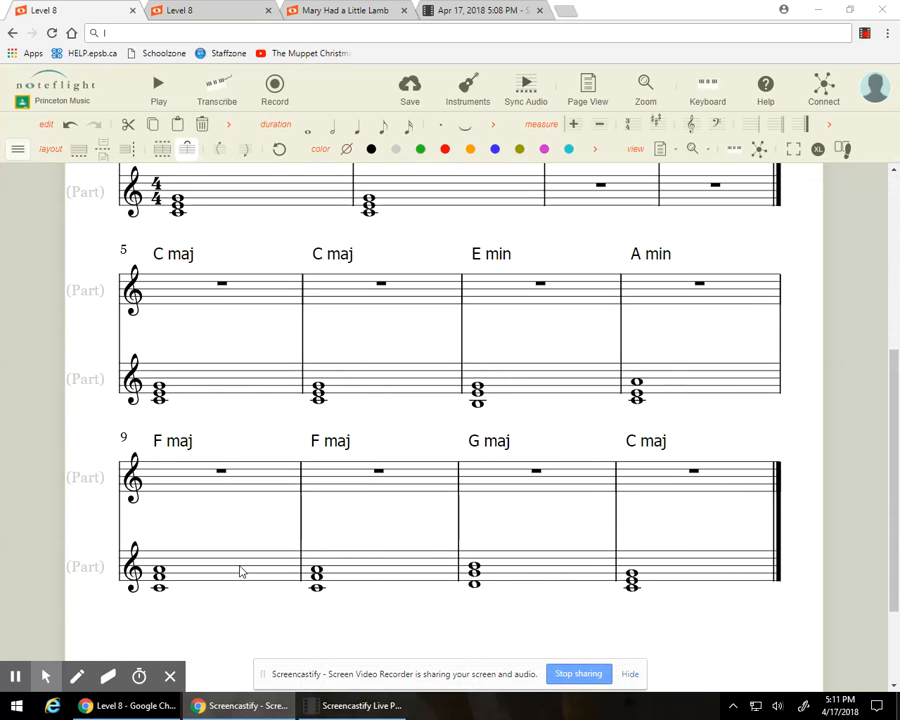
scroll(234, 564, "up", 2)
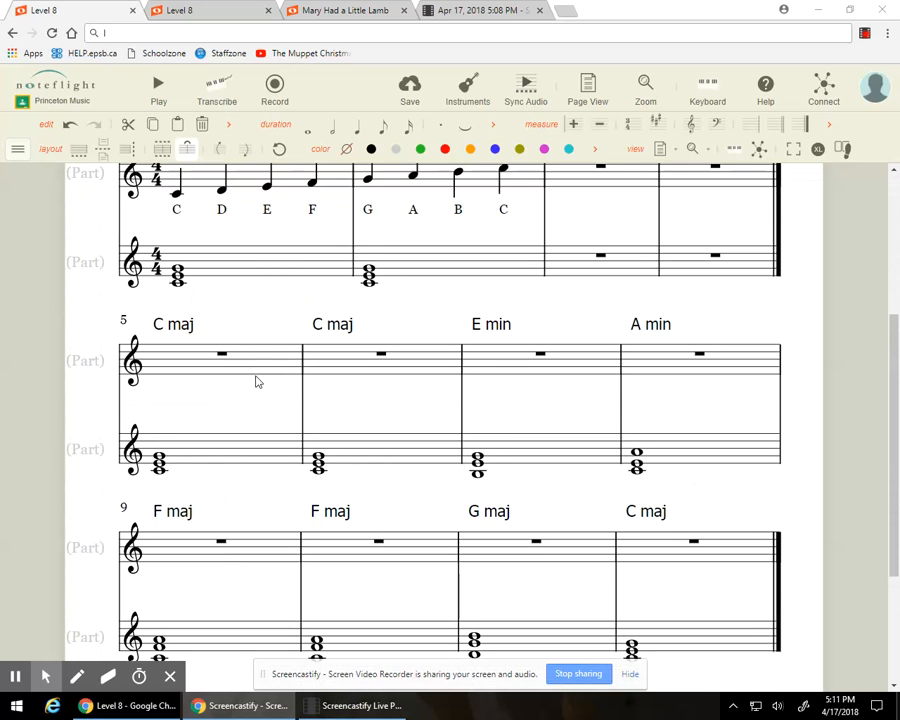
scroll(256, 381, "up", 2)
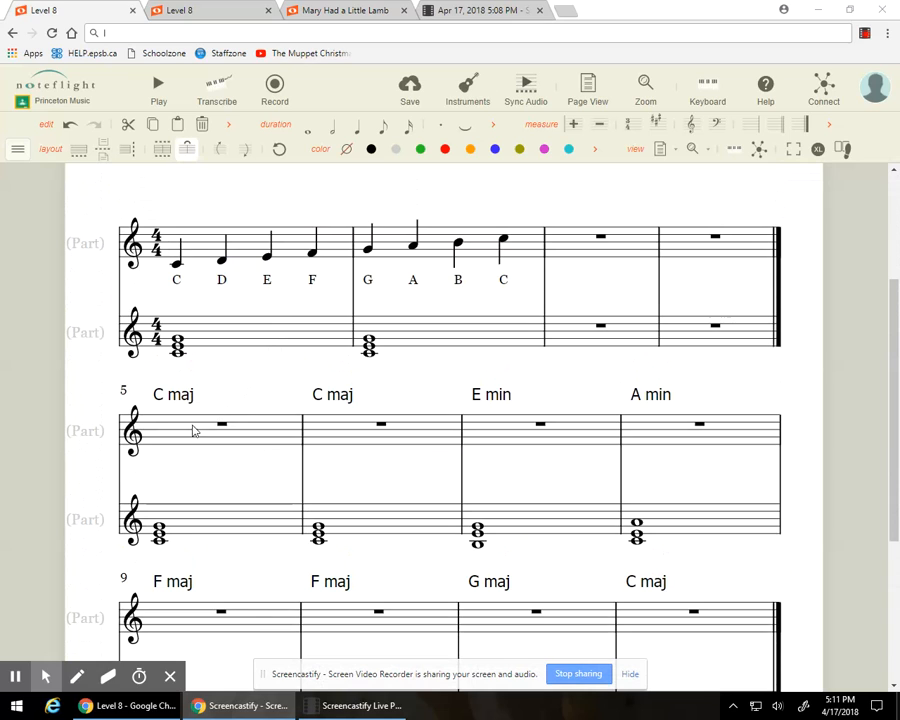
- Start the top-staff melody in measure 5 with a dotted quarter note C and an eighth note D
left_click(155, 423)
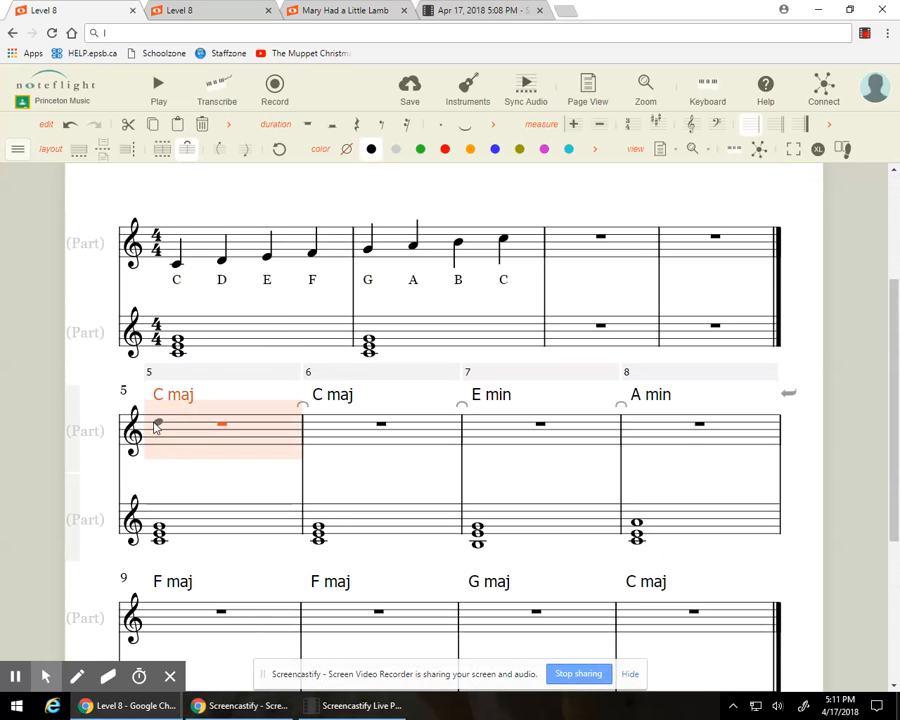
left_click(155, 427)
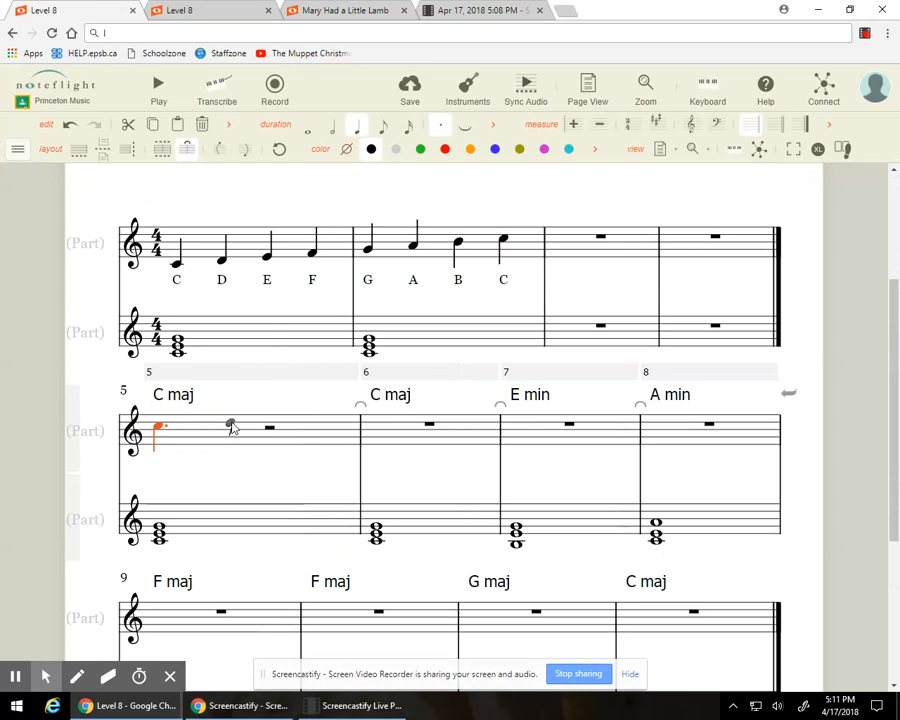
left_click(230, 424)
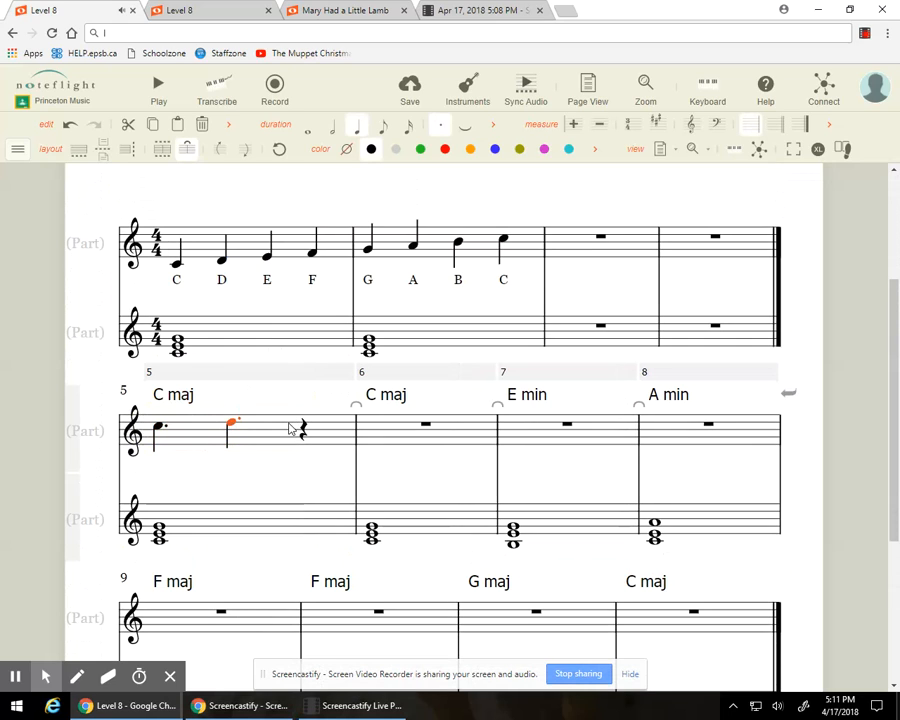
key("4")
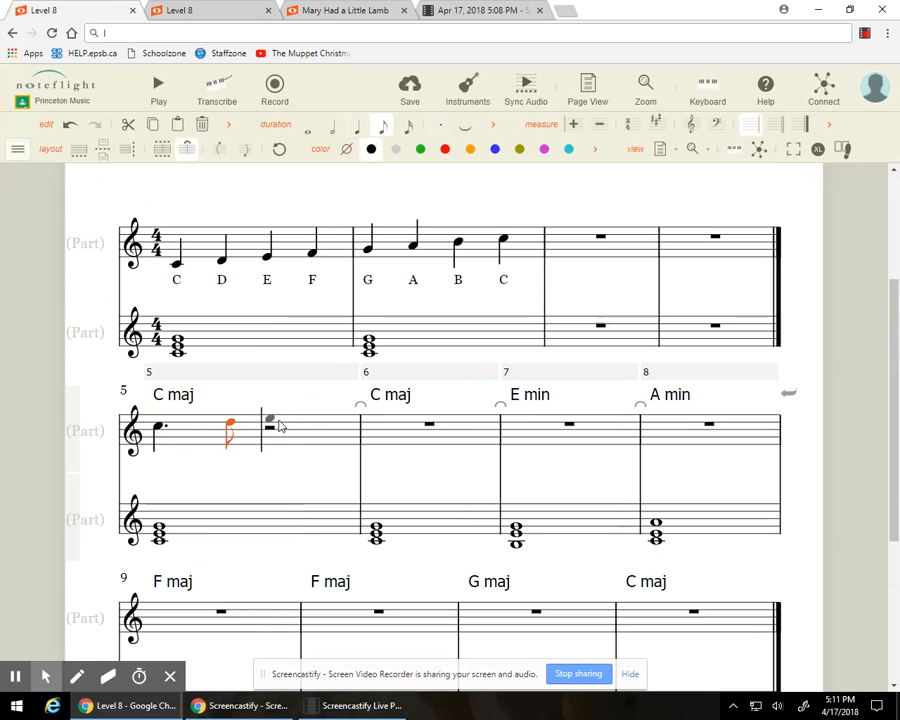
- Complete measure 5 of the top staff with a dotted quarter note E and an eighth note high G
left_click(274, 424)
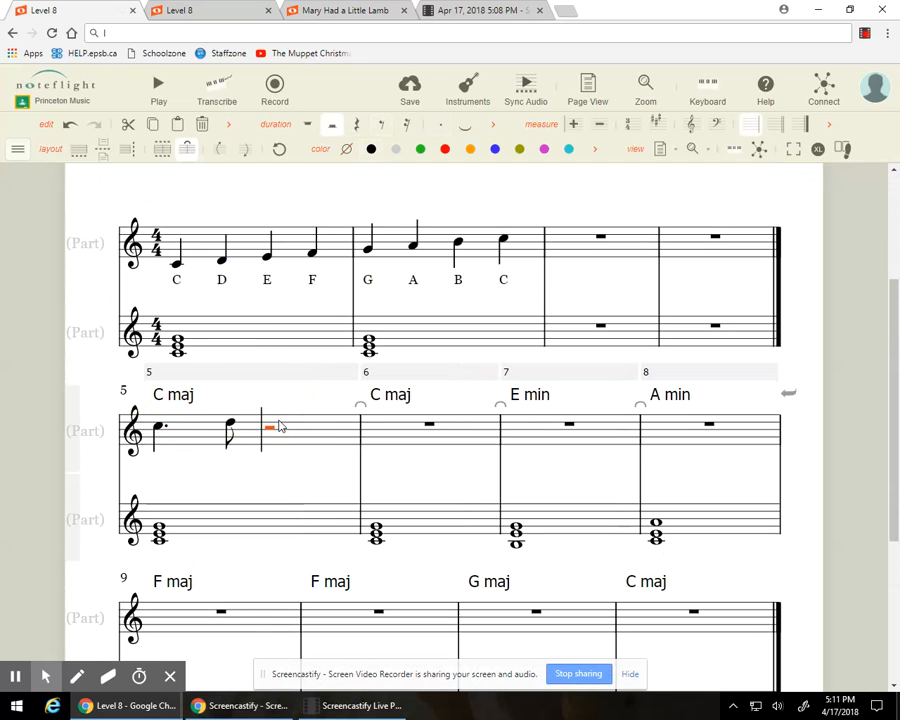
key("6")
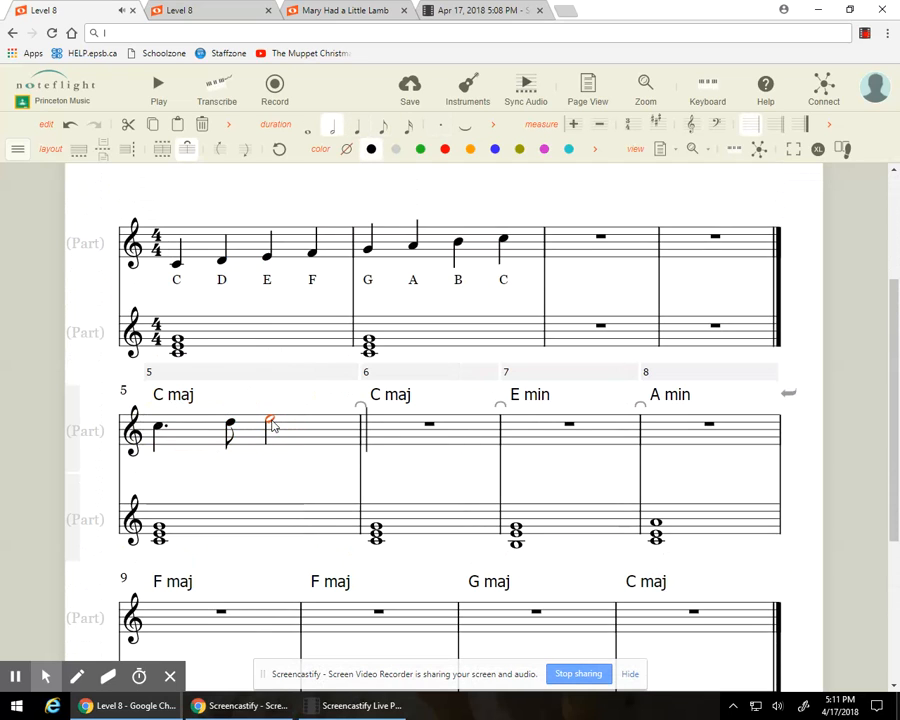
key("5")
key("period")
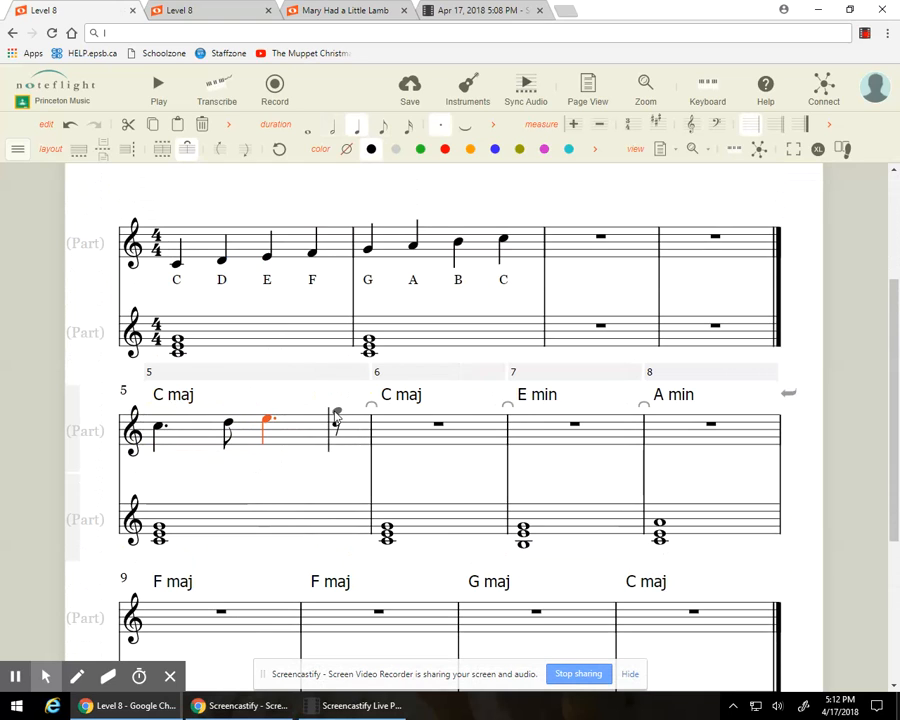
left_click(337, 416)
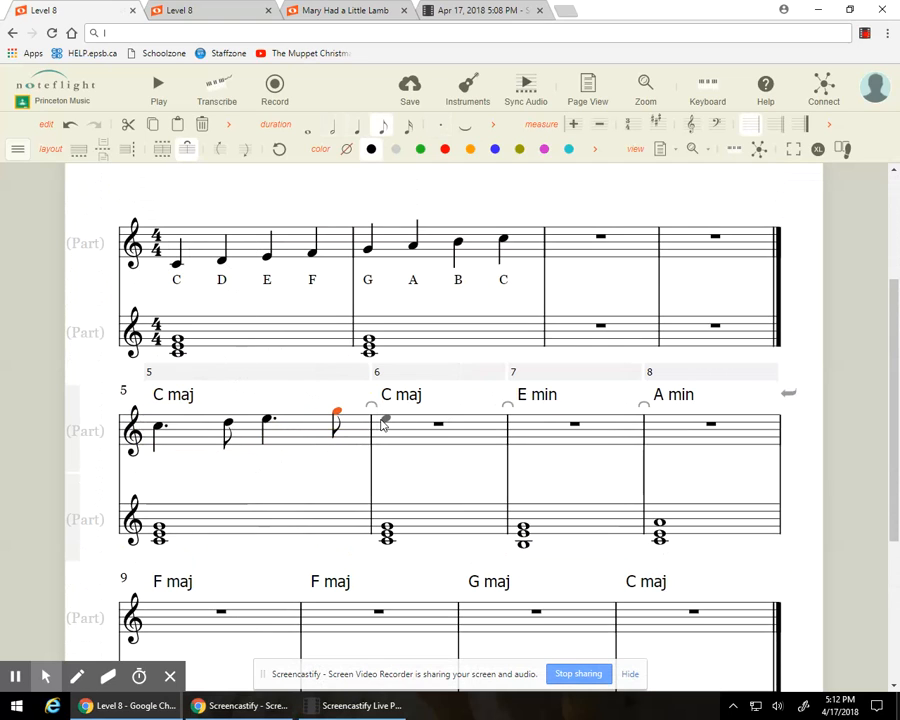
- Begin measure 6 of the top staff with a quarter note E followed by eighth notes E and D
left_click(383, 424)
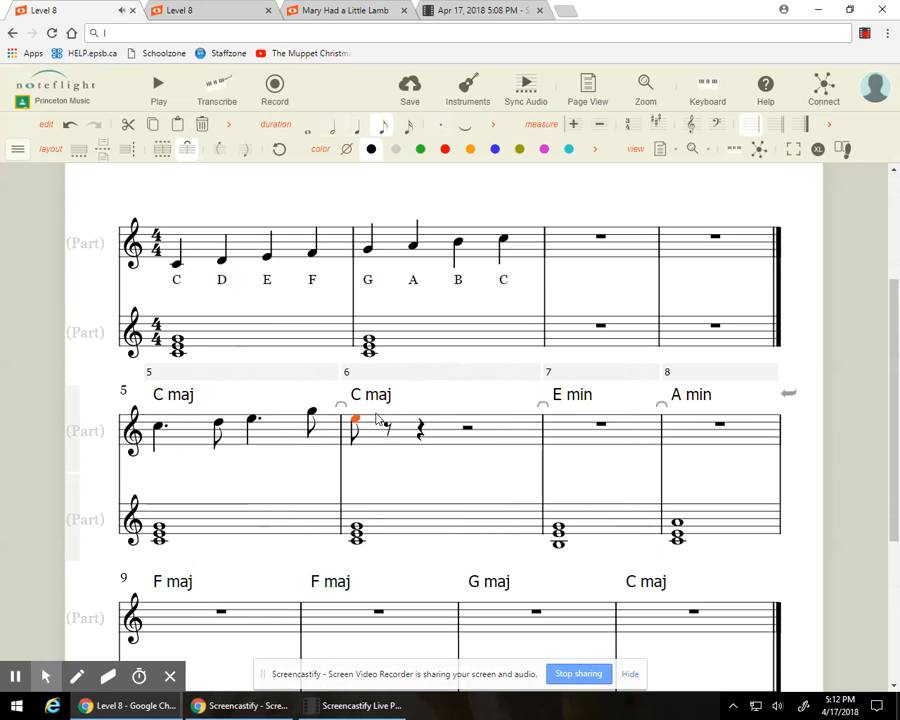
key("5")
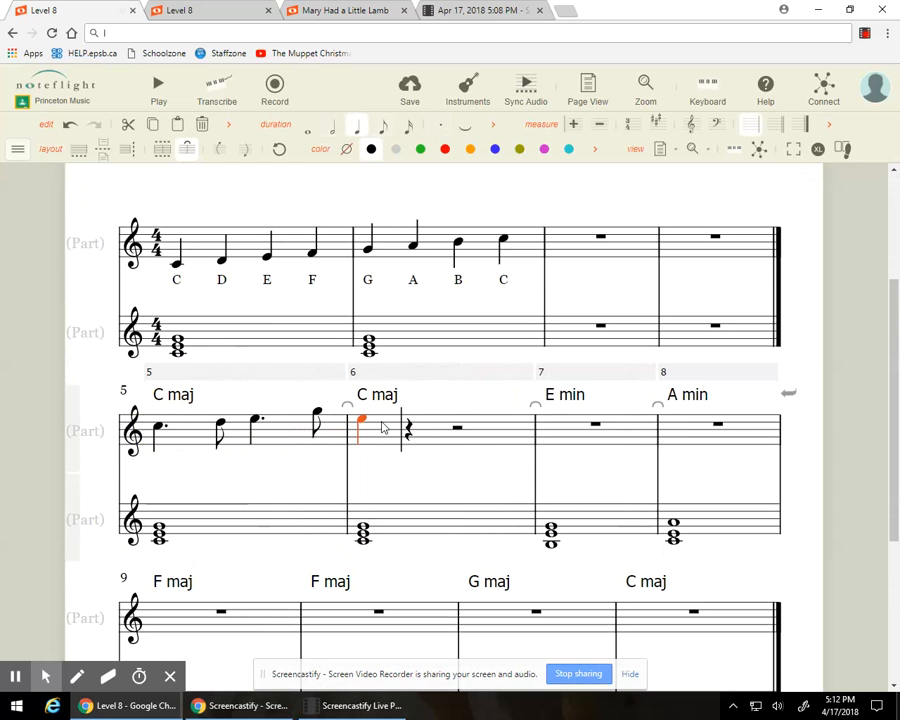
key("period")
left_click(410, 421)
key("4")
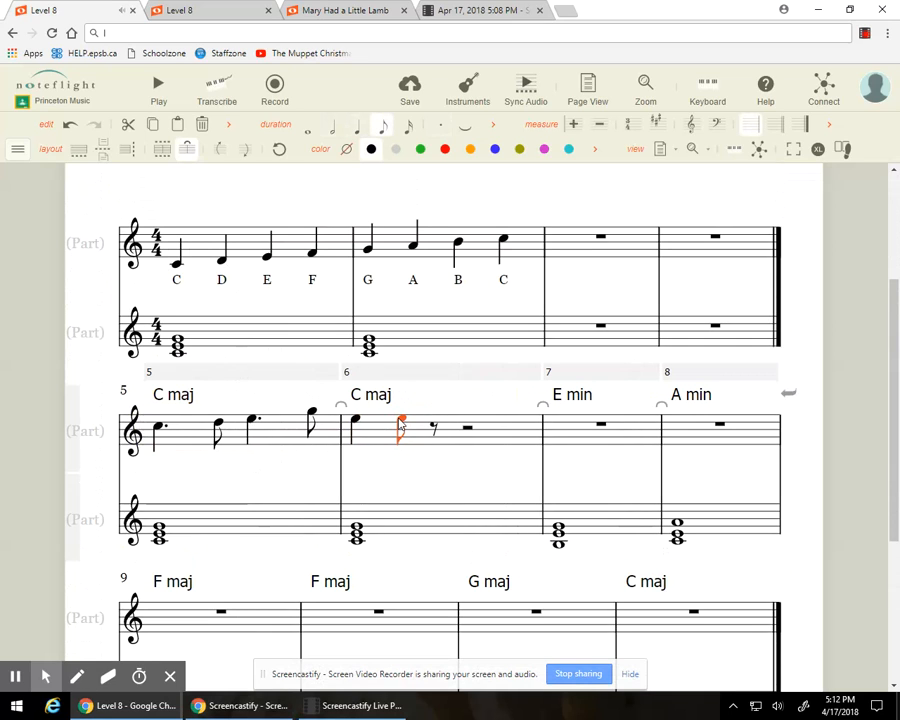
left_click(433, 422)
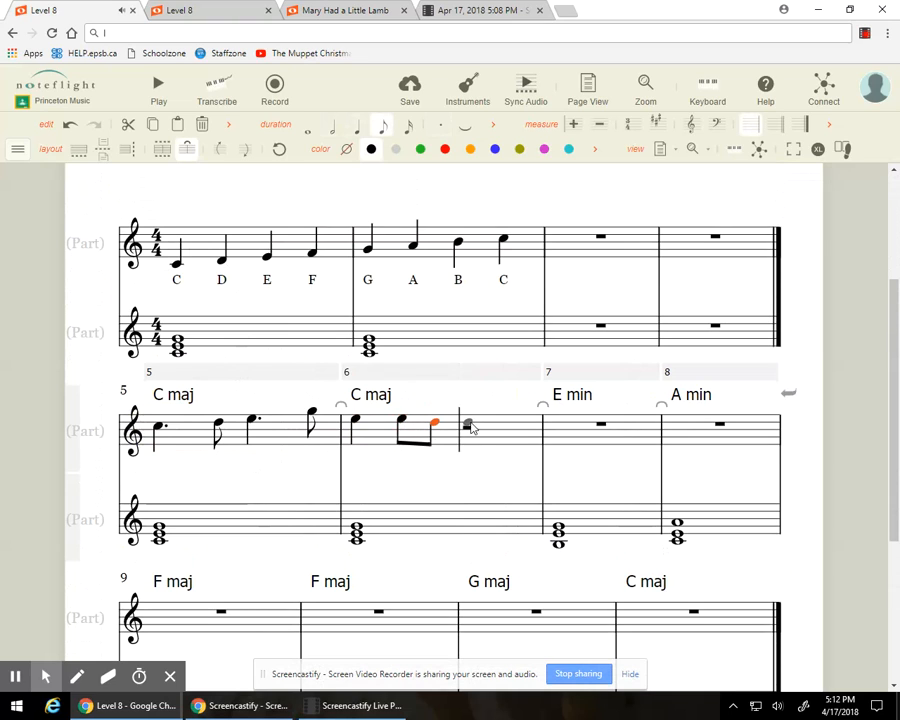
- Finish measure 6 of the top staff with a dotted quarter note C and an eighth note A
left_click(472, 430)
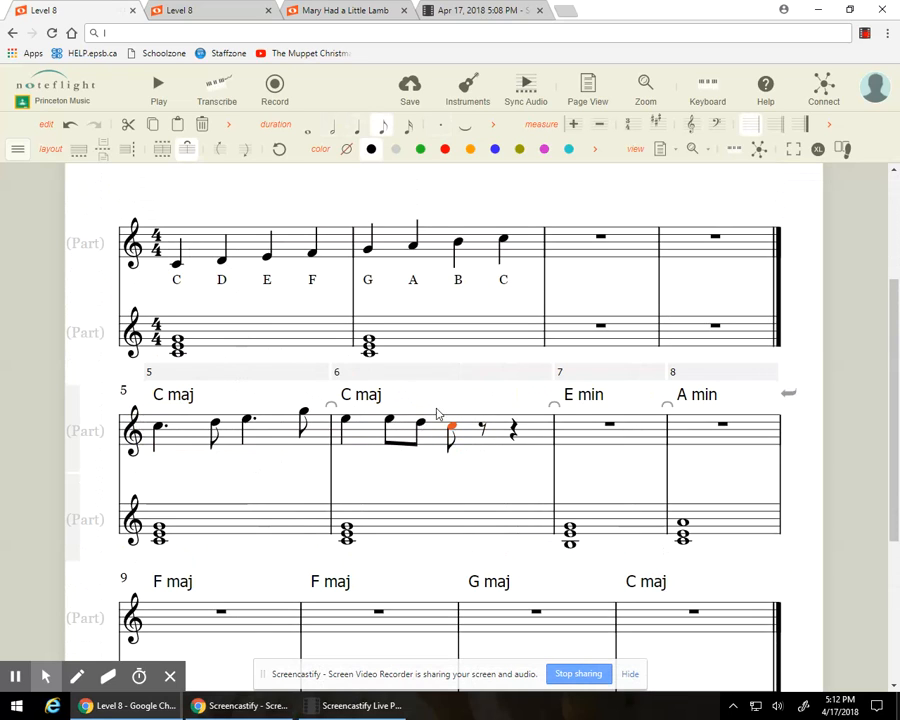
key("5")
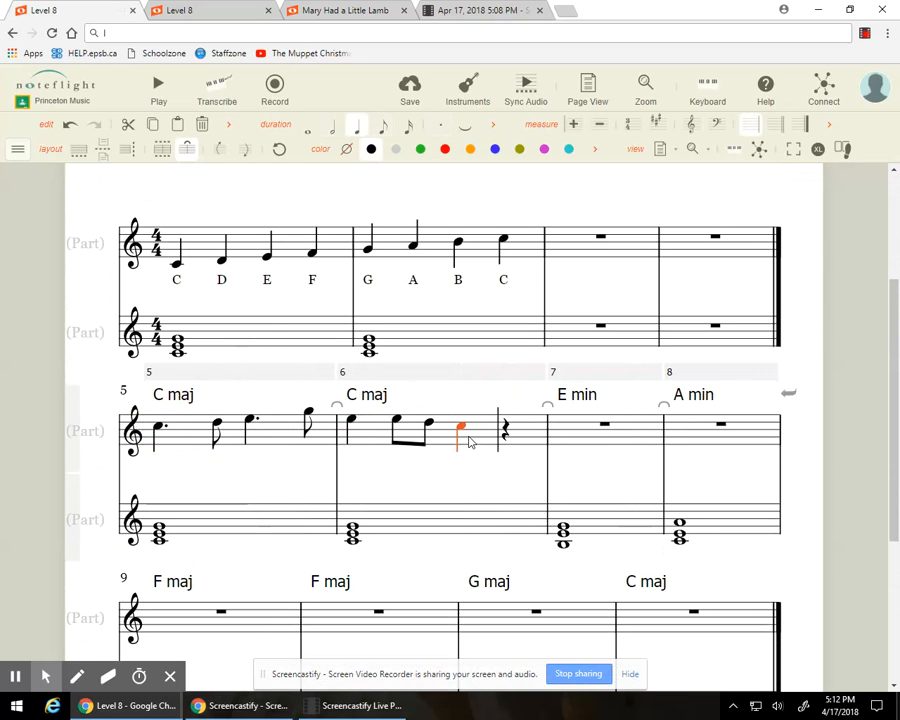
key("period")
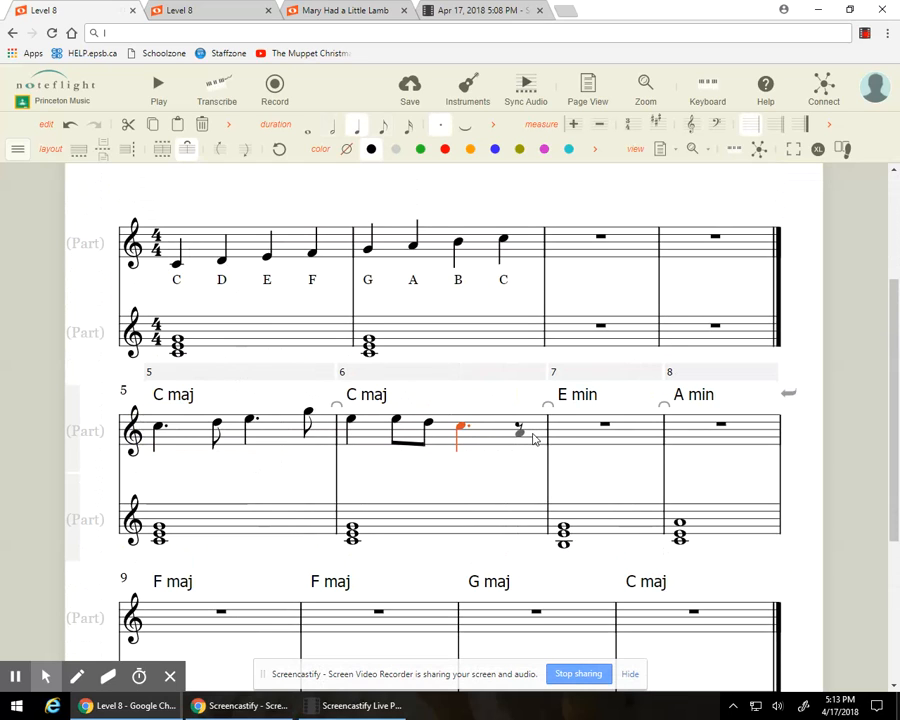
left_click(533, 438)
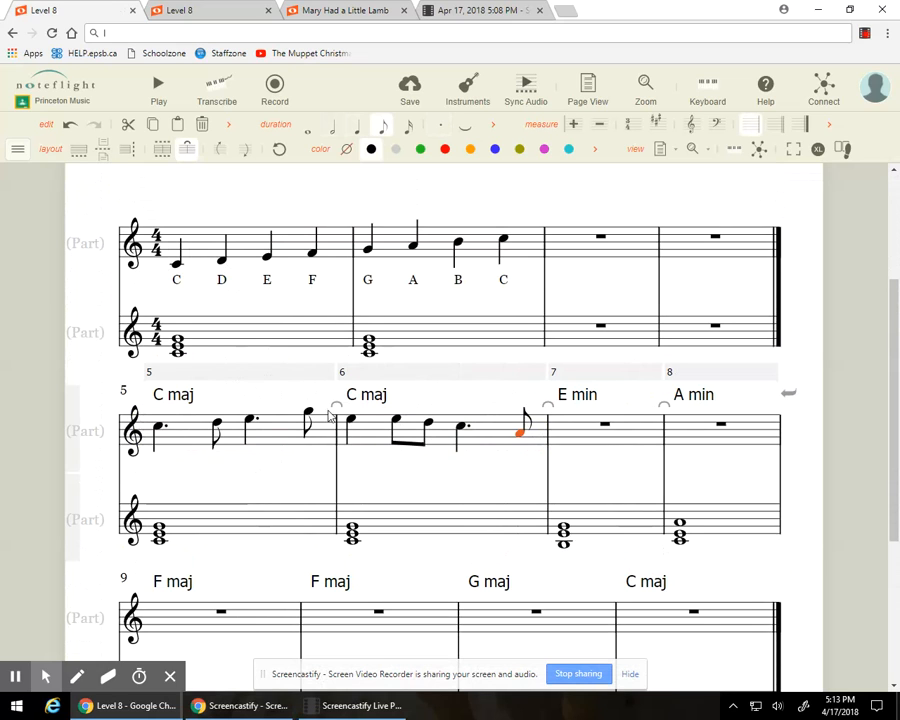
- Compare the red passing tones in the finished Level 8 score with those in the Mary Had a Little Lamb score
left_click(217, 18)
scroll(424, 265, "down", 2)
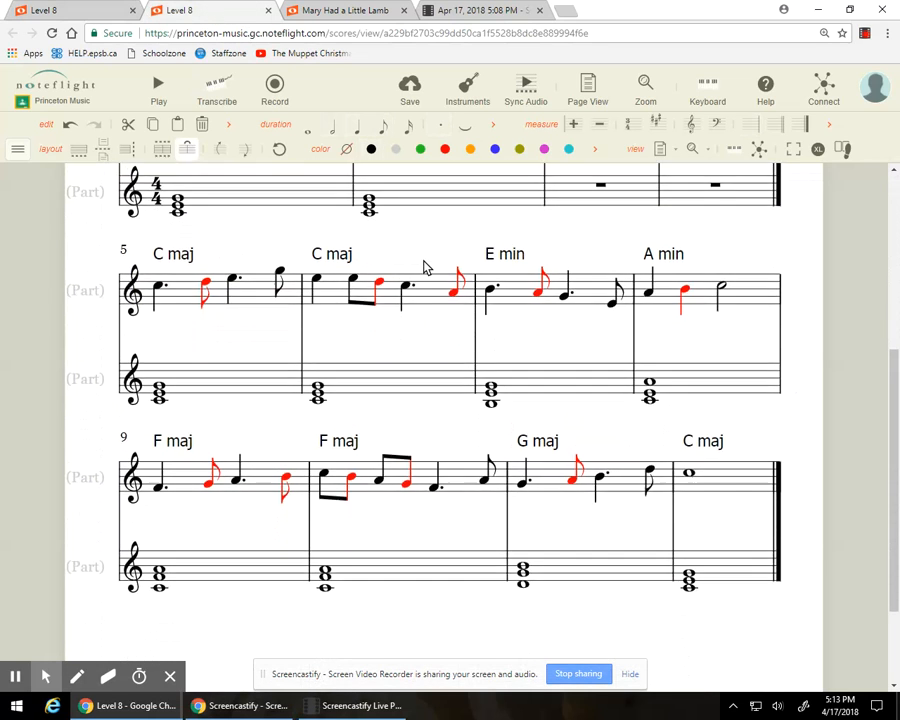
left_click(380, 12)
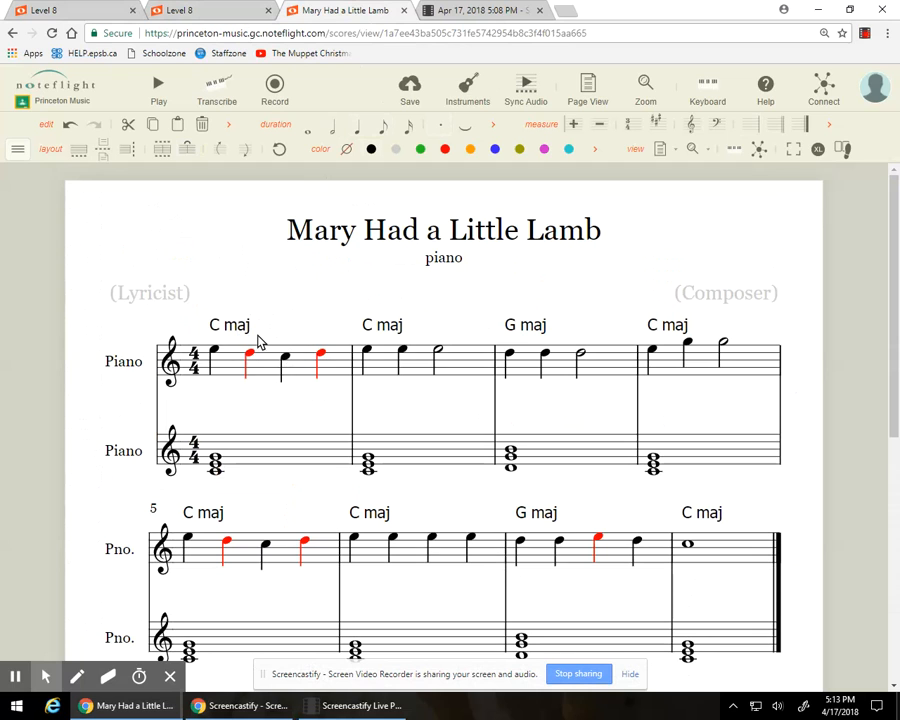
left_click(172, 10)
scroll(336, 226, "up", 1)
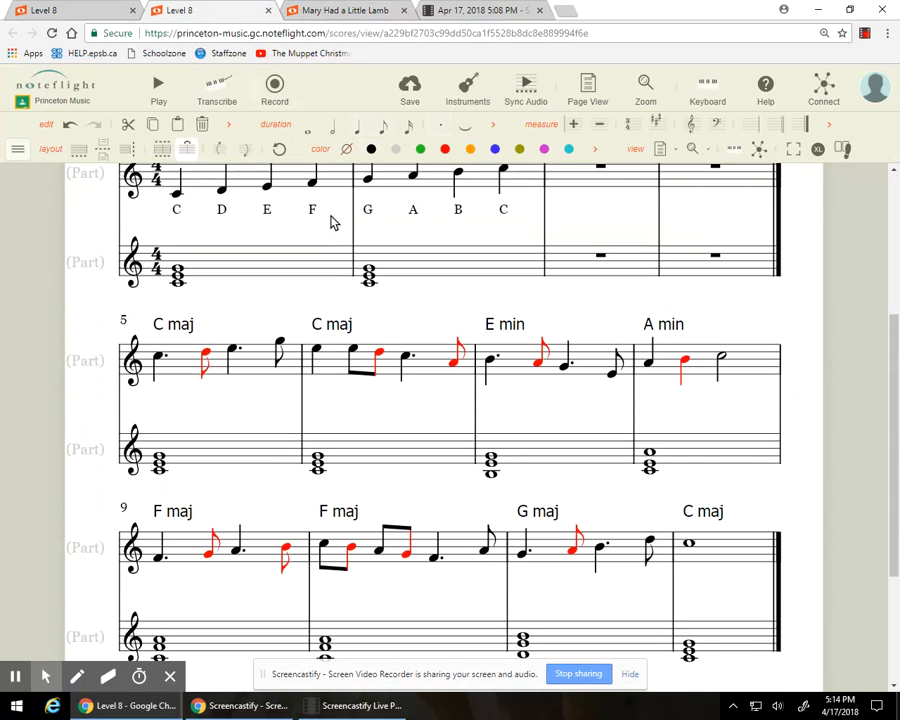
scroll(340, 228, "down", 1)
scroll(295, 316, "up", 1)
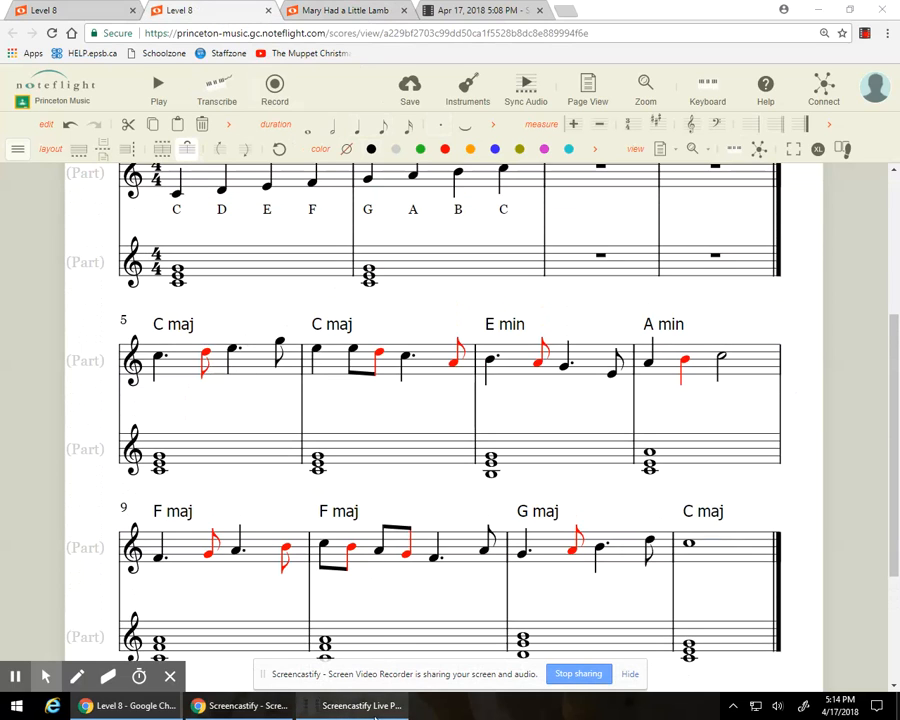
left_click(350, 704)
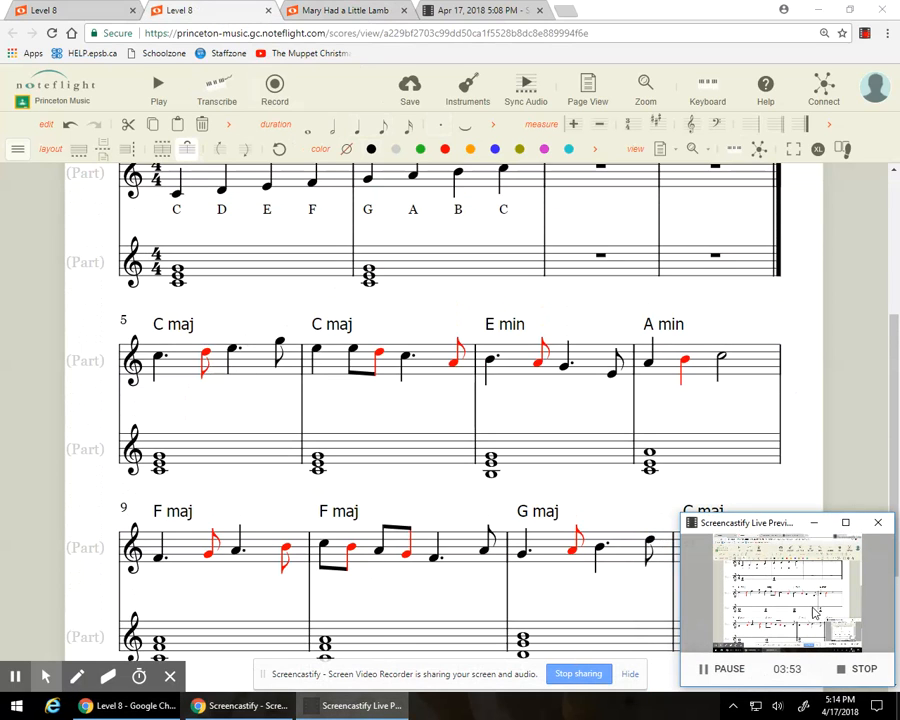
left_click(814, 524)
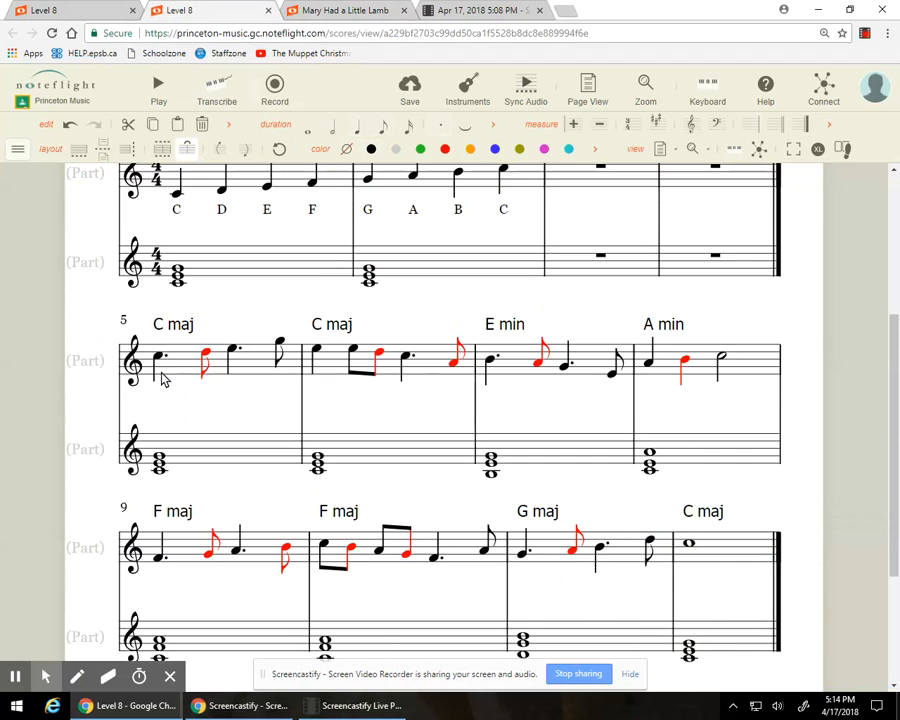
- Examine how the melody's chord tones and red passing tones fit the triads in measures 5 to 12 of the finished Level 8 score
scroll(167, 374, "up", 1)
scroll(172, 414, "down", 1)
scroll(424, 386, "down", 1)
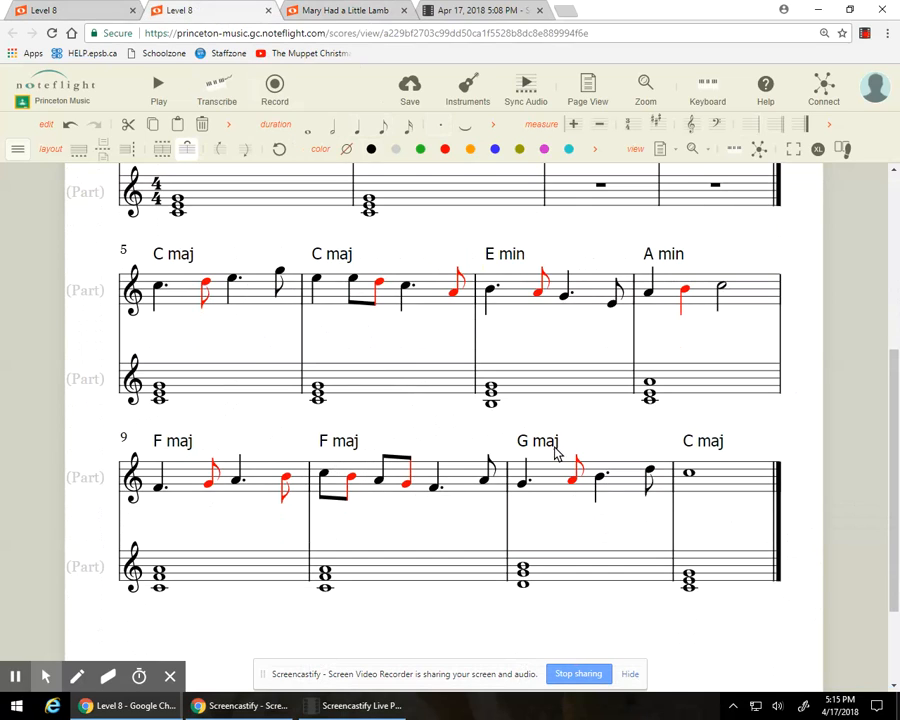
scroll(554, 447, "up", 3)
scroll(553, 446, "down", 1)
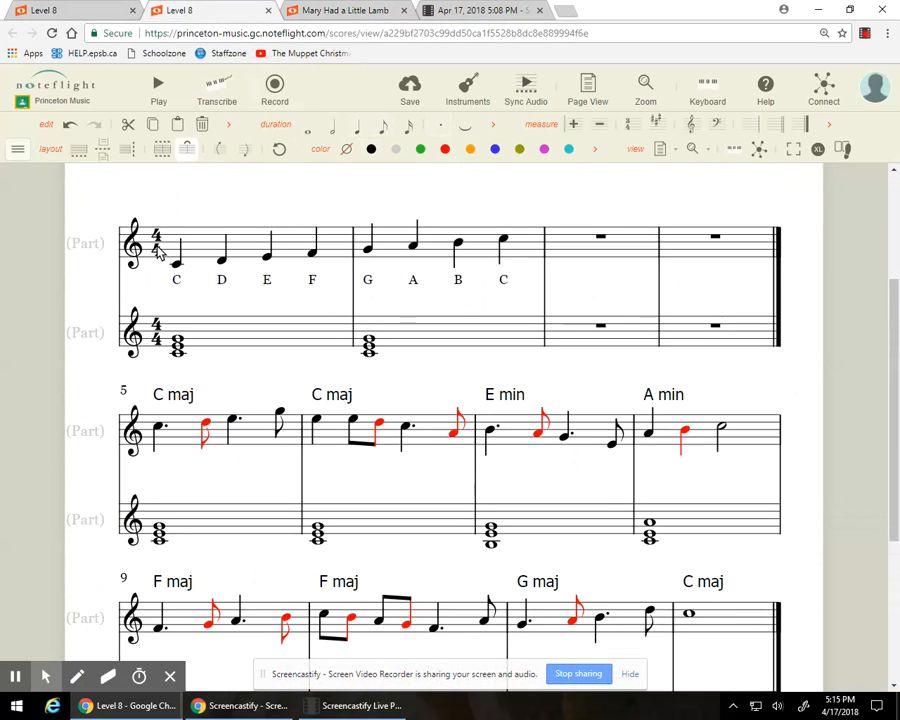
scroll(400, 300, "down", 1)
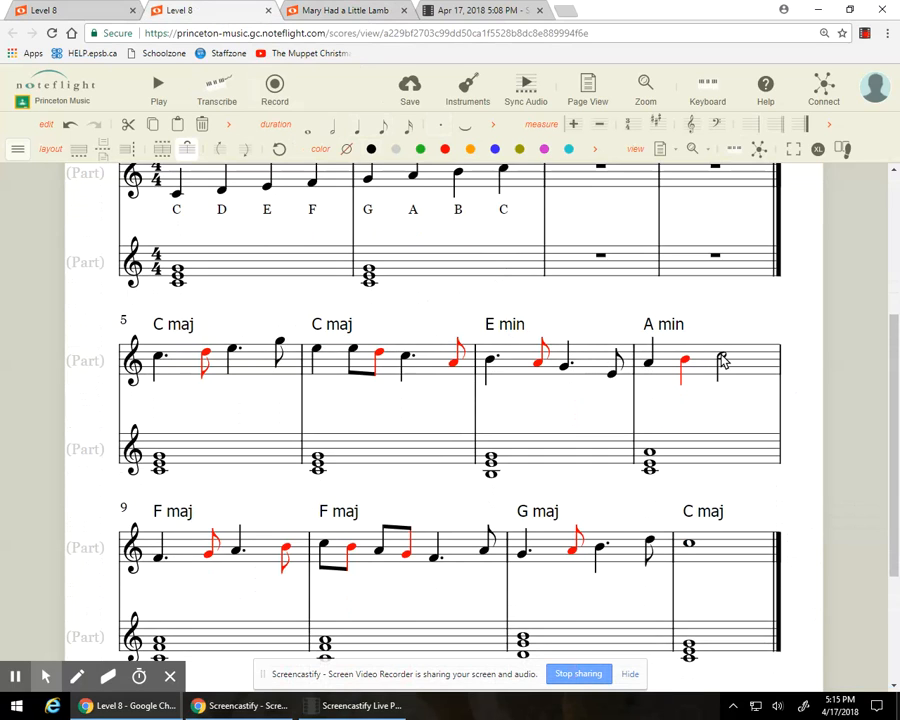
scroll(690, 345, "down", 1)
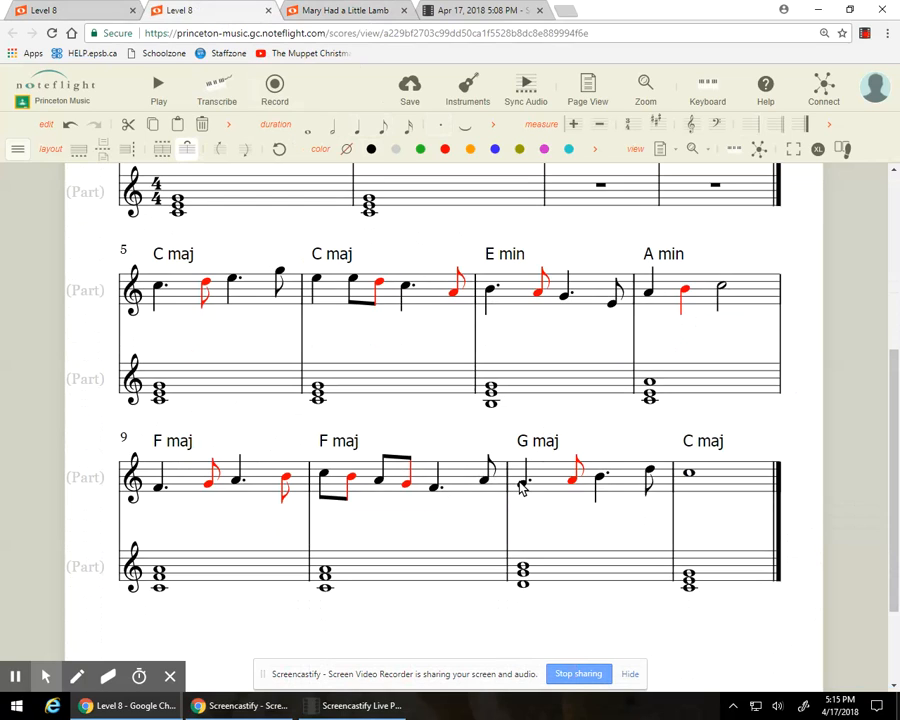
left_click(689, 477)
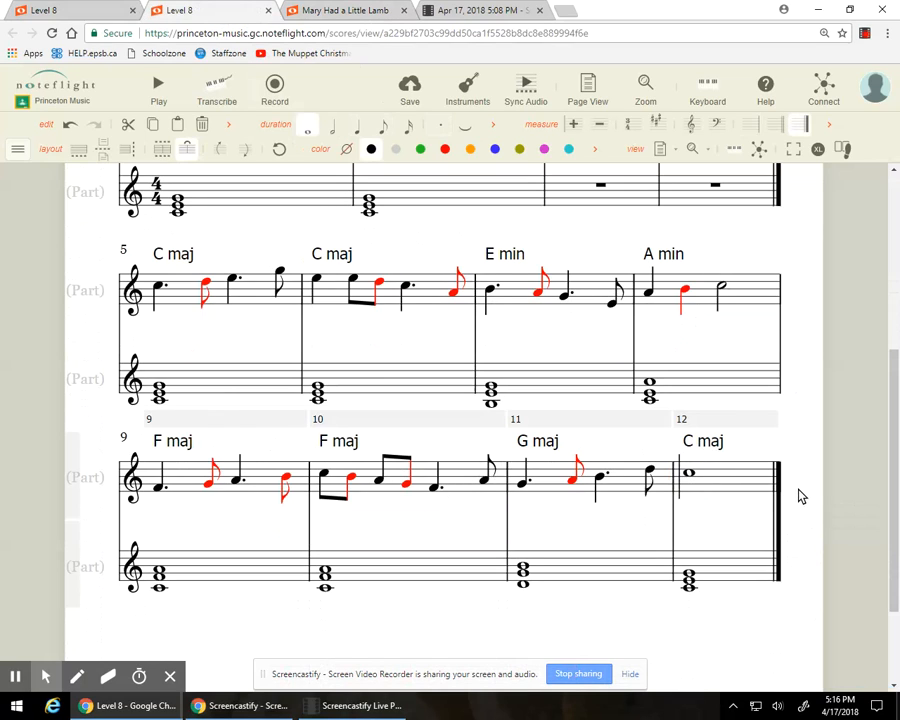
scroll(800, 496, "up", 1)
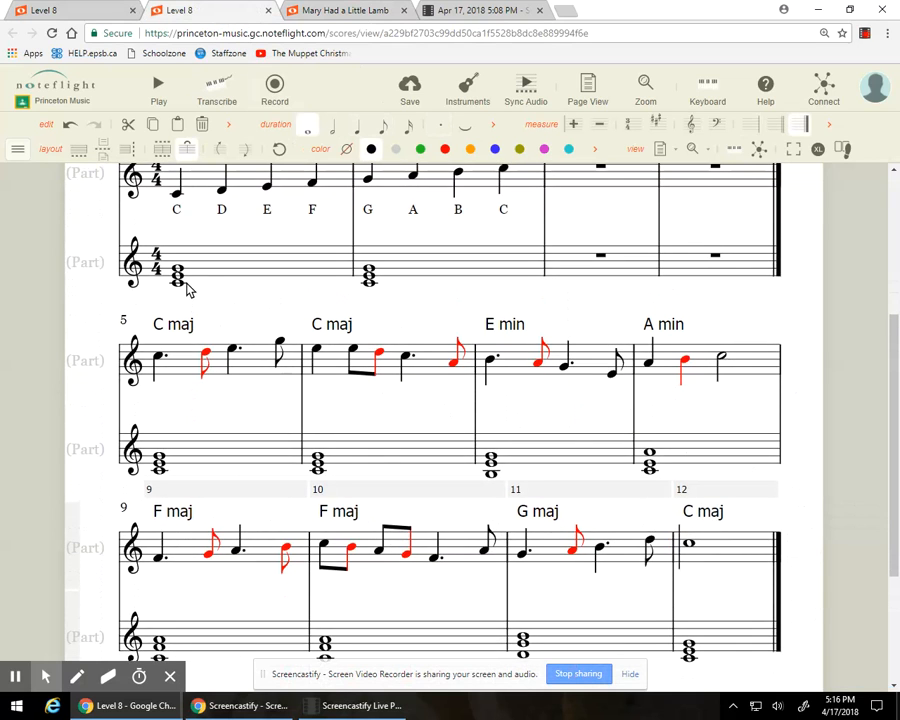
scroll(187, 287, "up", 1)
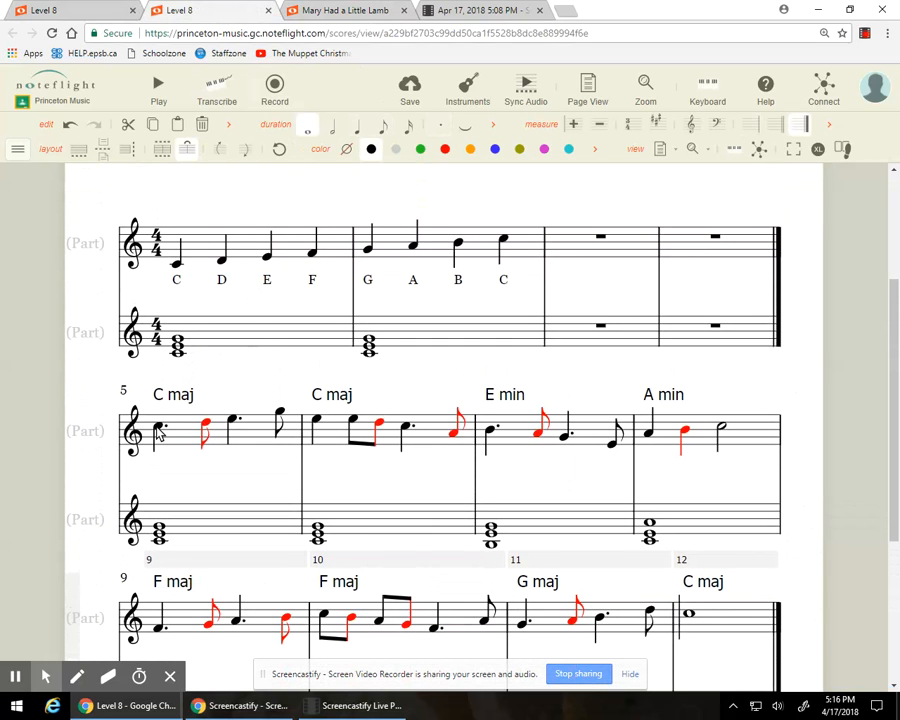
- Play the finished Level 8 score from measure 5 to hear the passing tones against the triads, and stop playback
scroll(816, 368, "down", 1)
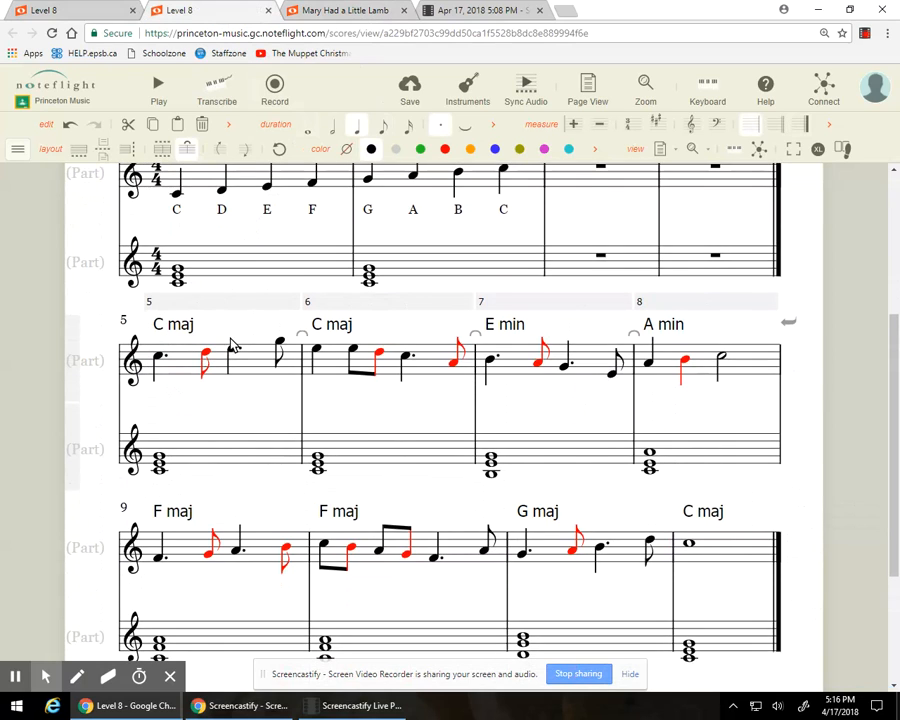
scroll(288, 326, "down", 1)
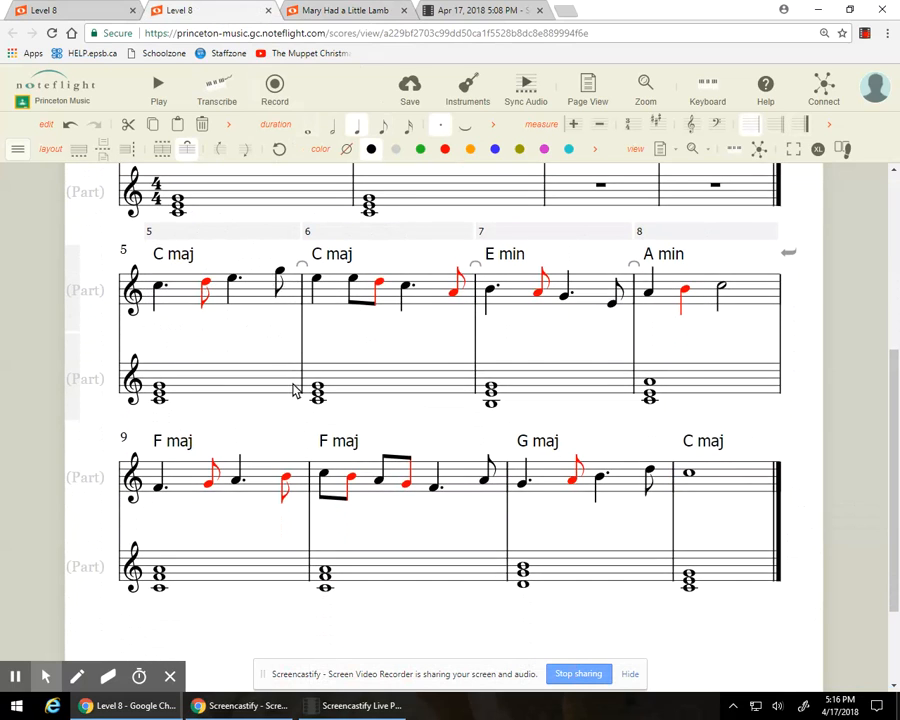
left_click(355, 711)
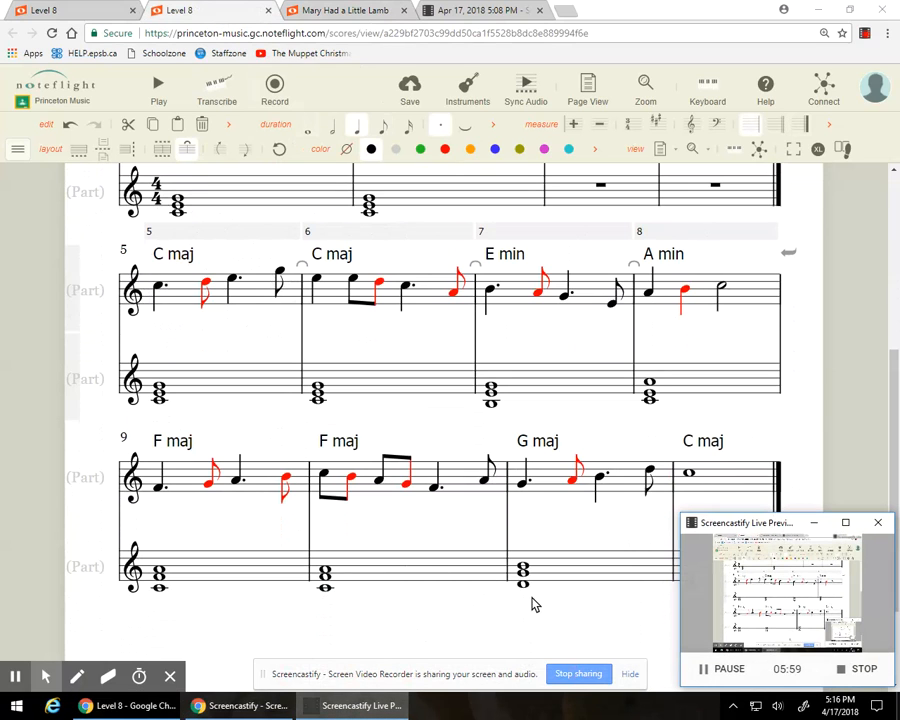
left_click(814, 525)
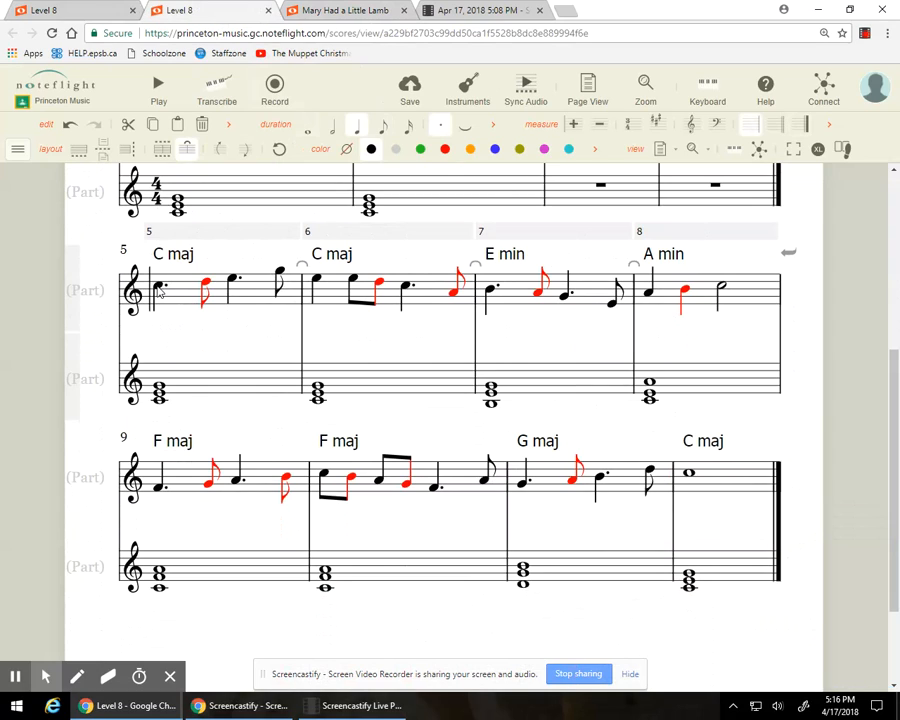
left_click(158, 92)
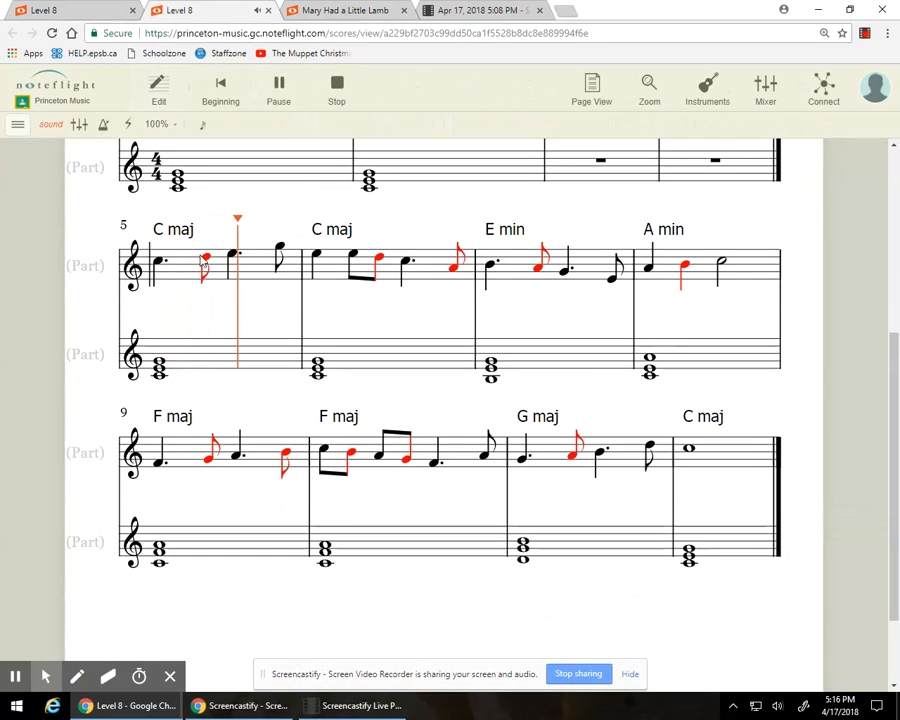
mouse_move(245, 711)
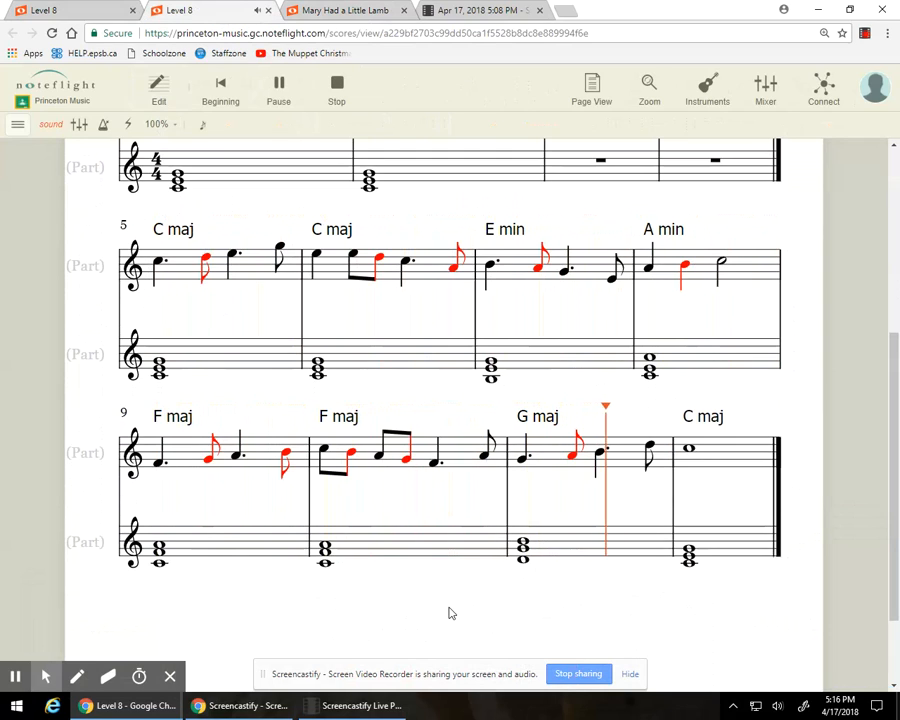
left_click(341, 90)
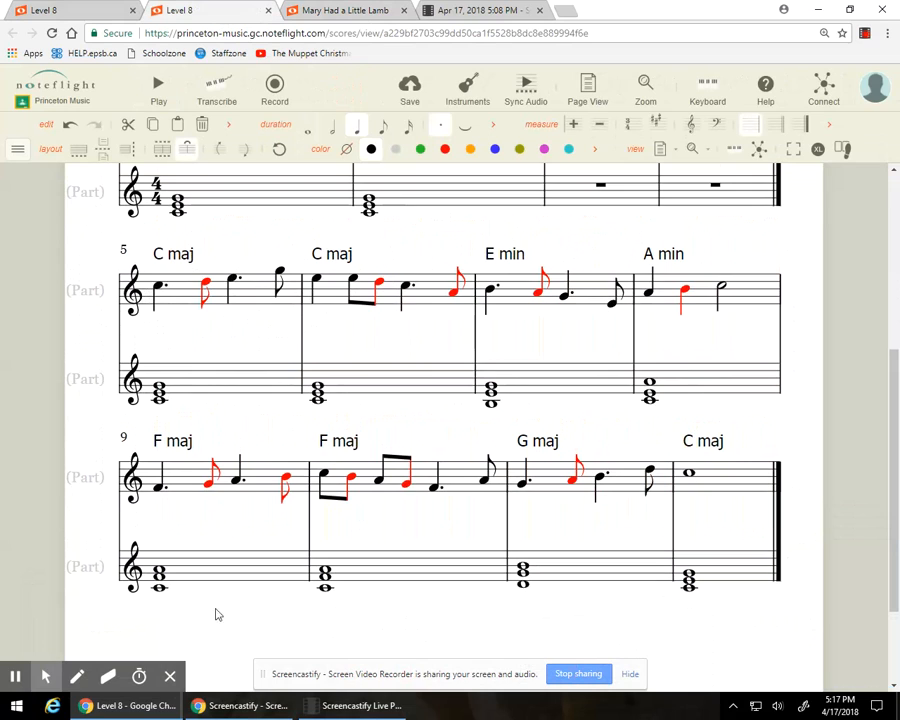
- Replay the Level 8 melody from measure 5 and review how its notes fit the chords labelled above the staff
left_click(360, 705)
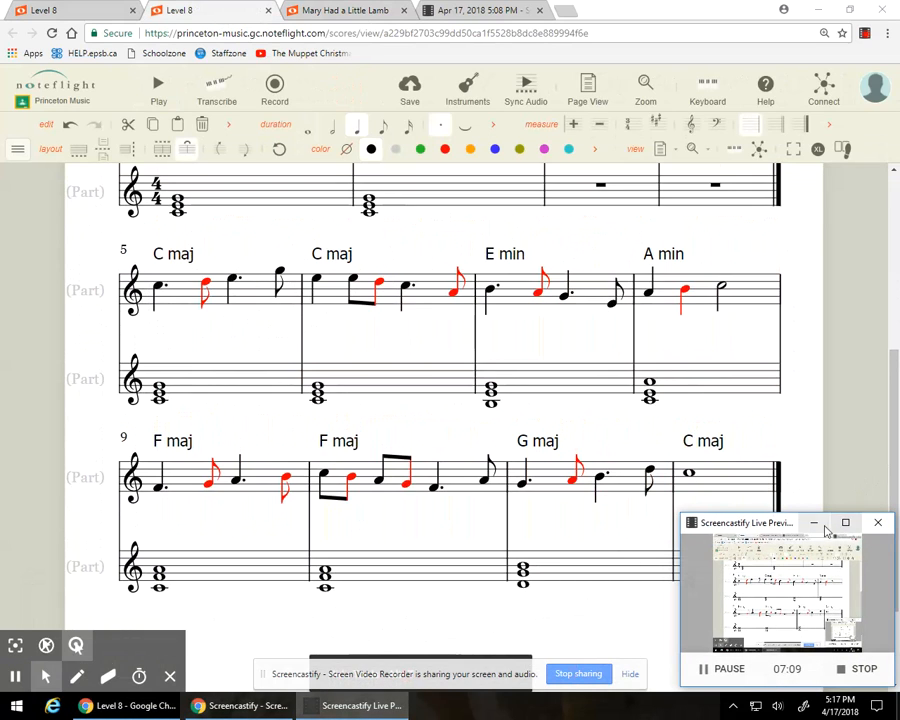
left_click(585, 370)
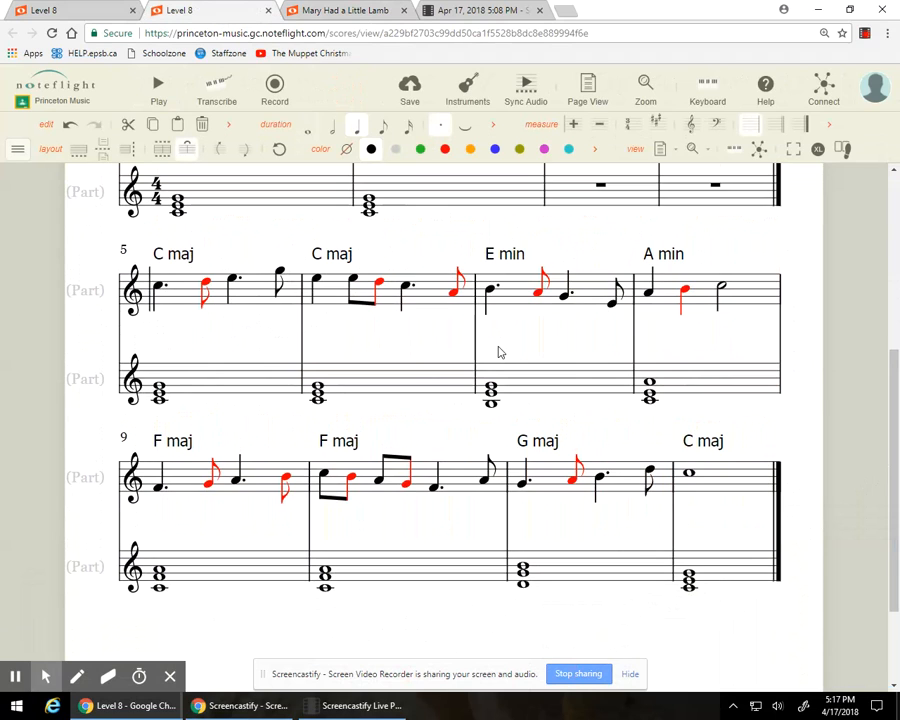
scroll(500, 352, "up", 1)
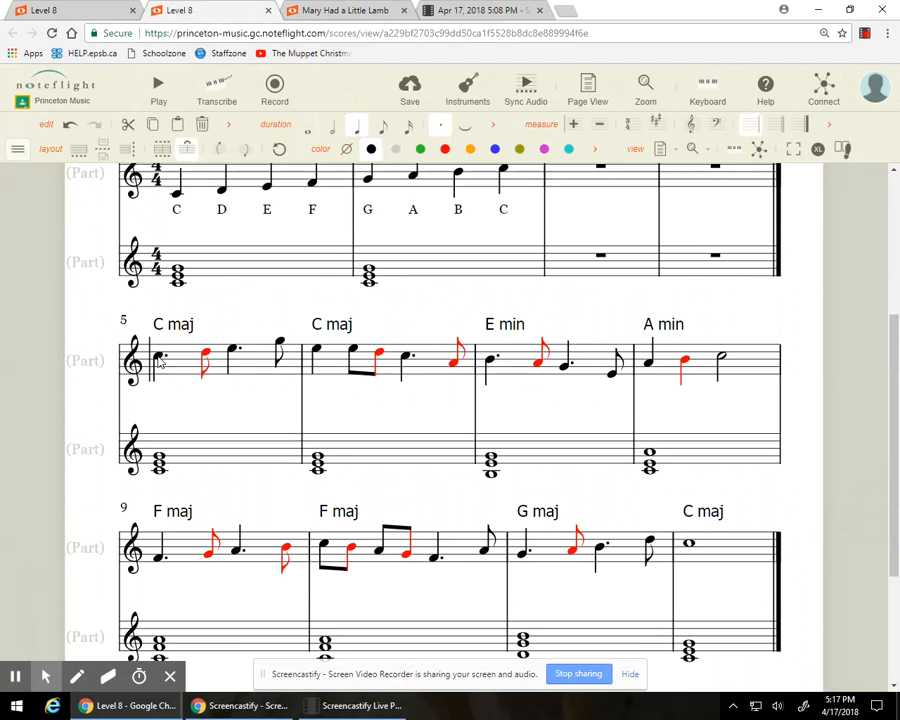
left_click(163, 93)
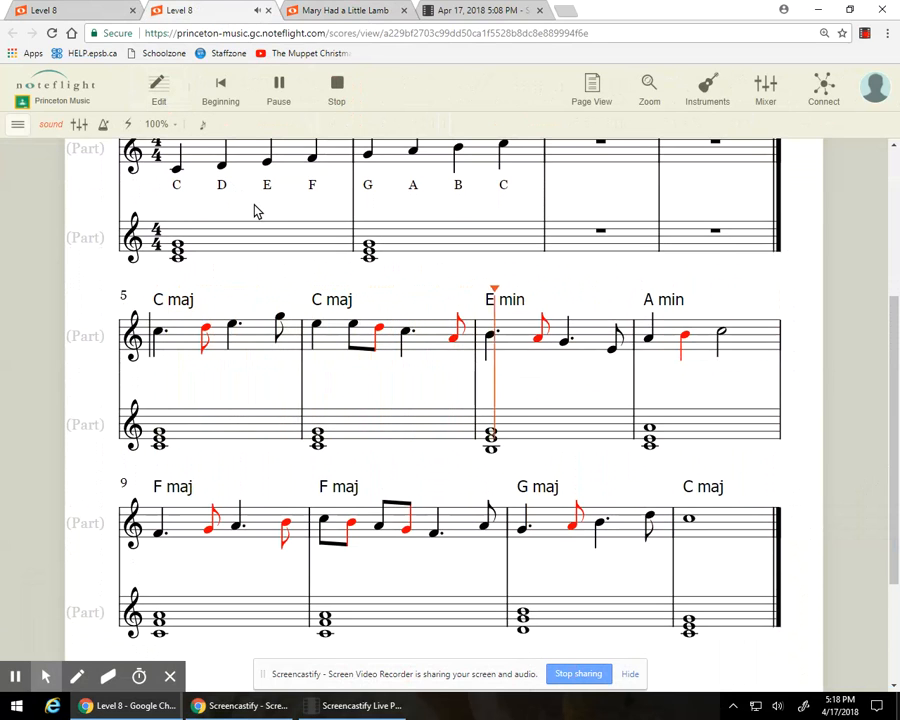
scroll(352, 281, "up", 1)
scroll(352, 281, "down", 1)
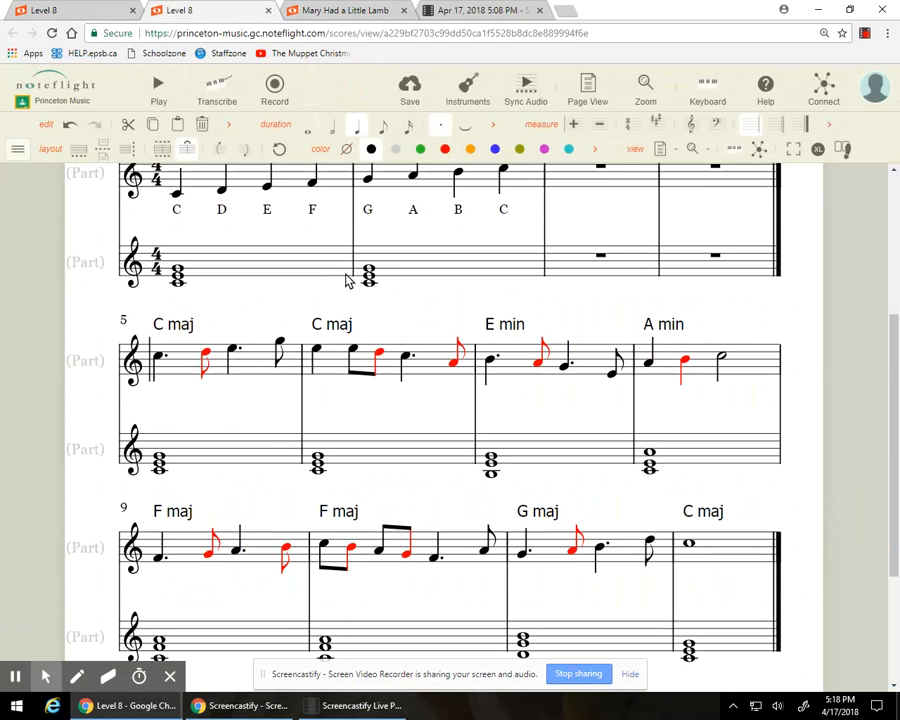
scroll(330, 320, "up", 1)
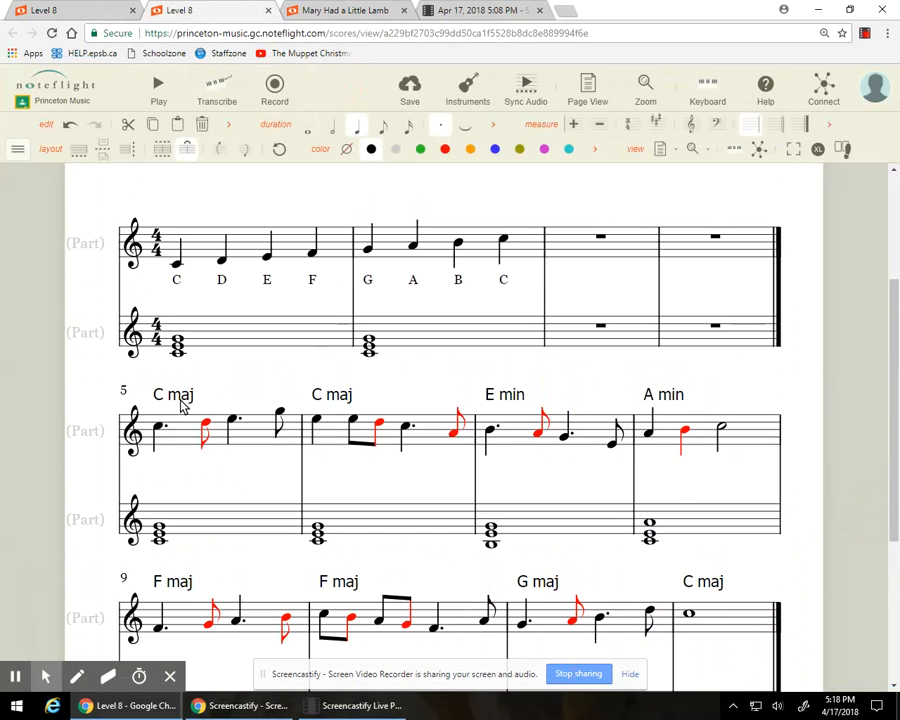
scroll(178, 402, "down", 1)
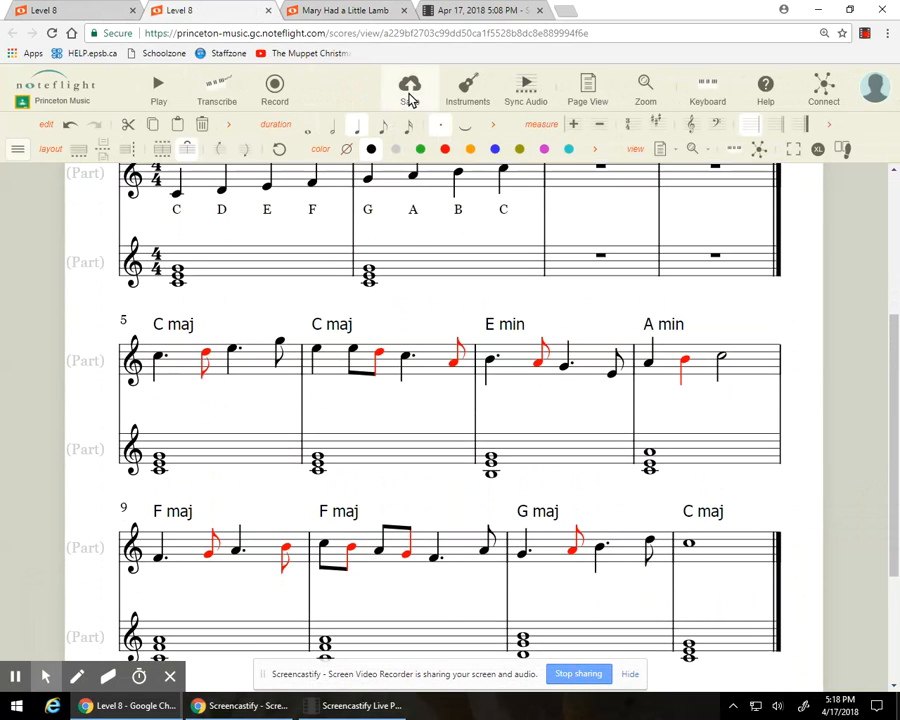
- Save the Level 8 score, keeping the unsaved changes in a new score
left_click(410, 97)
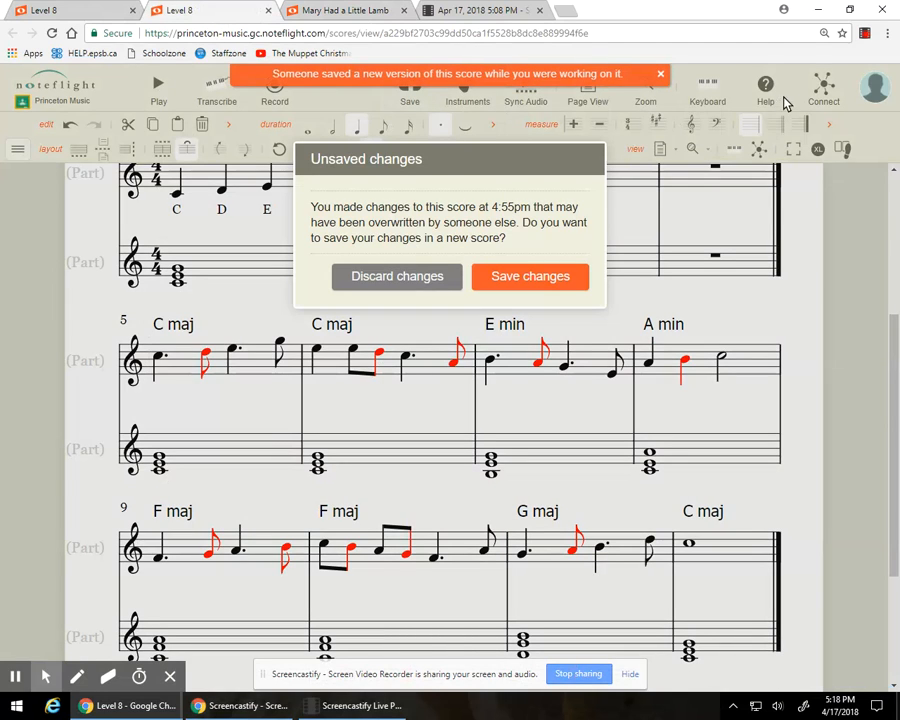
left_click(561, 279)
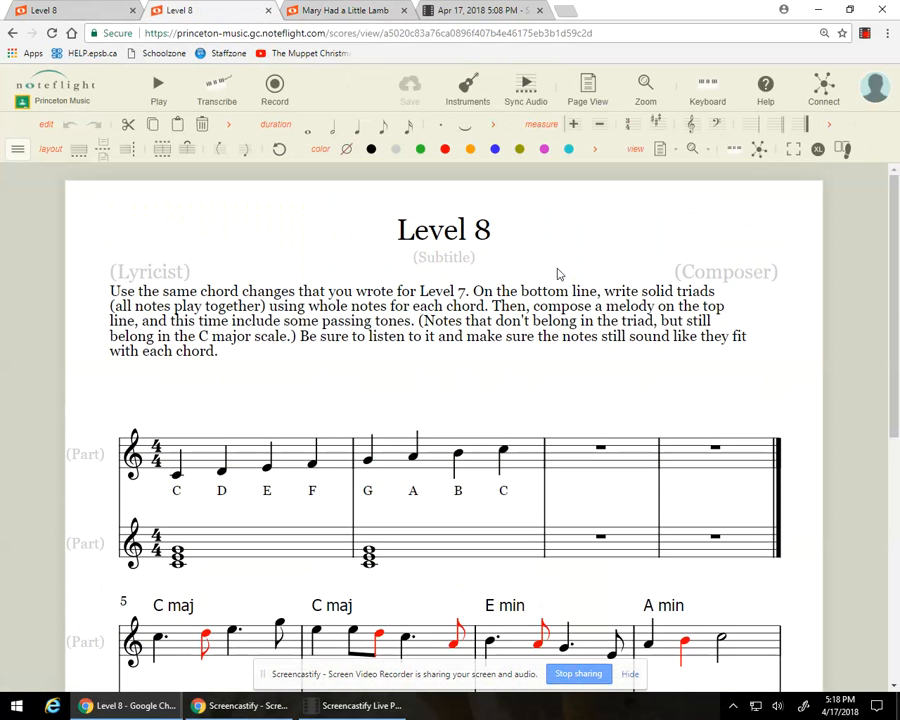
left_click(357, 706)
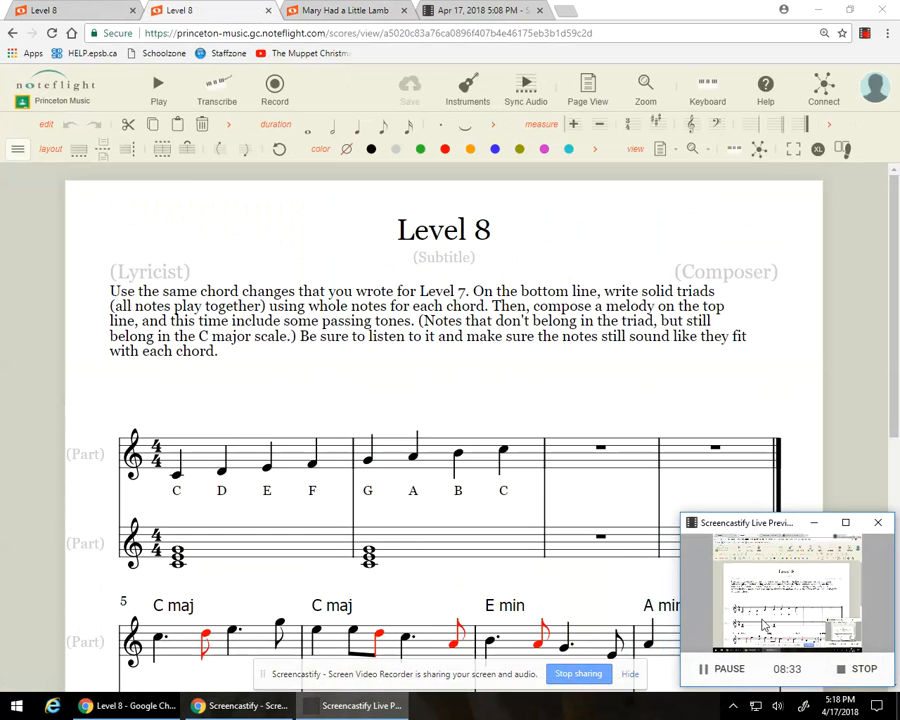